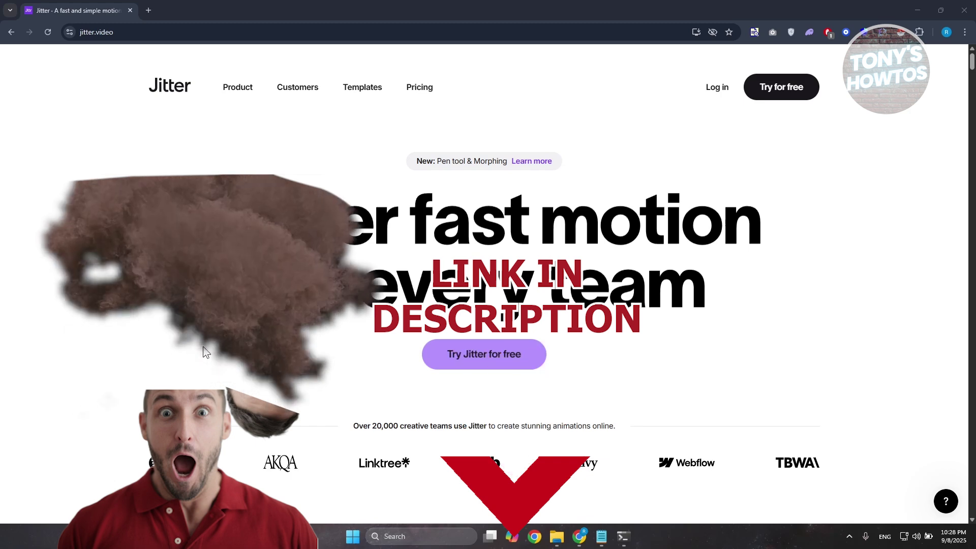
Step: Look over the Jitter home page's introduction, customer logos and product preview
{"action": "scroll", "coordinate": [237, 285], "scroll_direction": "down", "scroll_amount": 1}
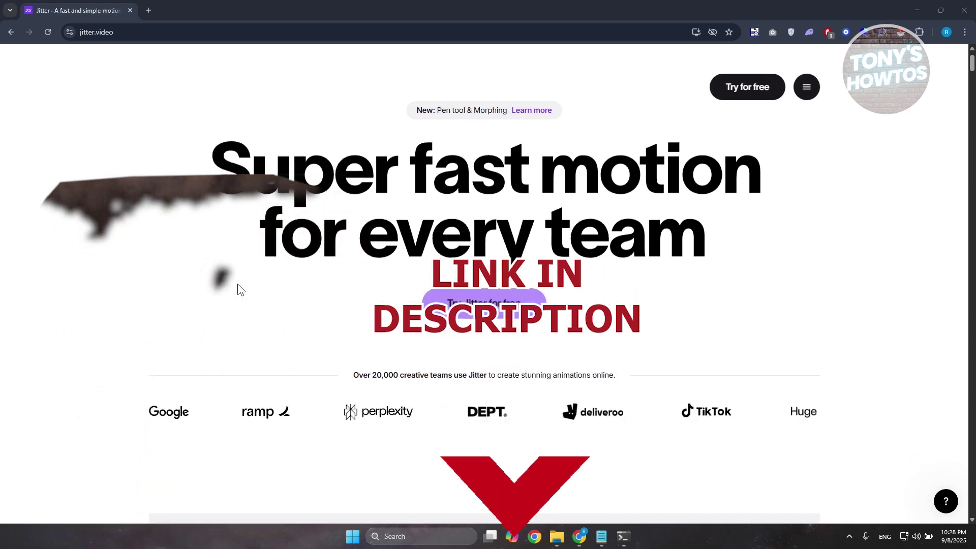
{"action": "scroll", "coordinate": [249, 285], "scroll_direction": "down", "scroll_amount": 3}
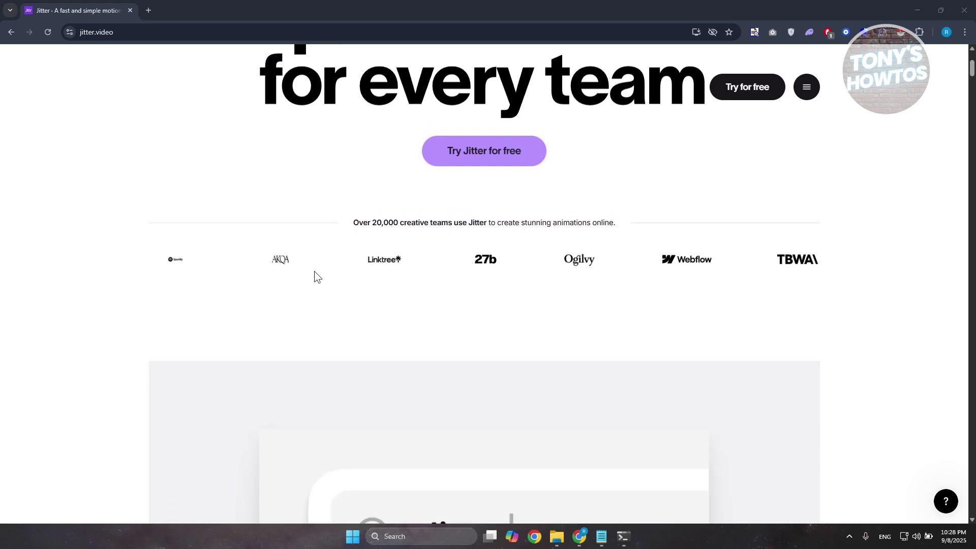
{"action": "scroll", "coordinate": [279, 314], "scroll_direction": "down", "scroll_amount": 4}
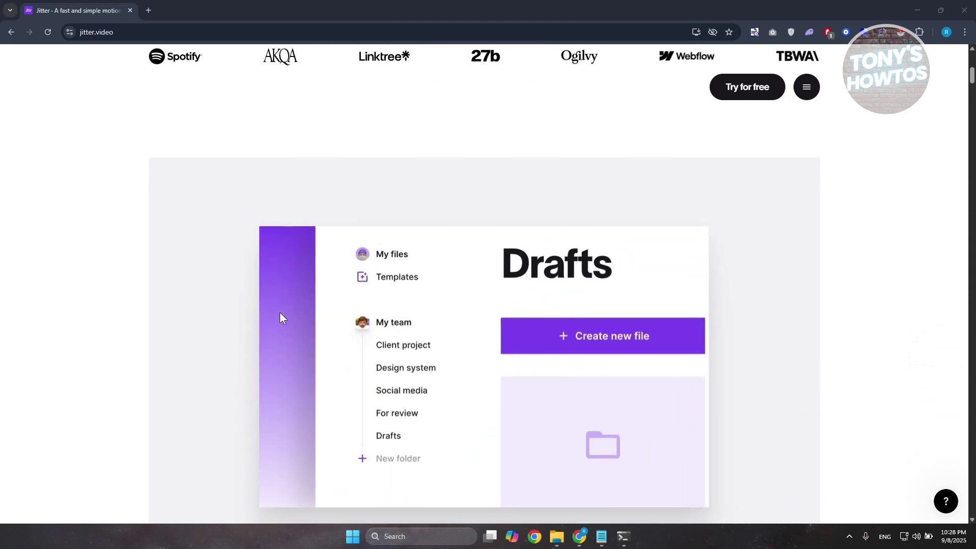
{"action": "scroll", "coordinate": [279, 313], "scroll_direction": "down", "scroll_amount": 2}
{"action": "scroll", "coordinate": [280, 312], "scroll_direction": "down", "scroll_amount": 1}
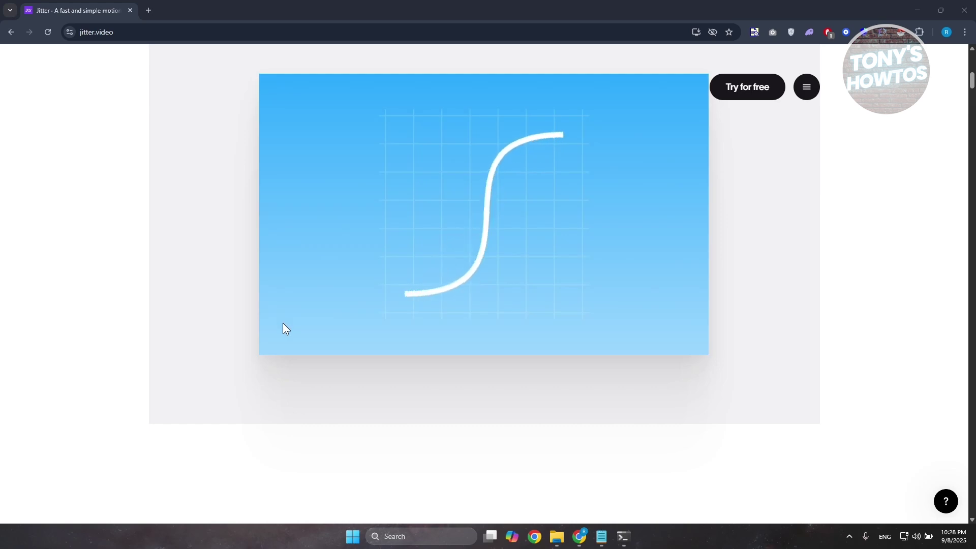
{"action": "scroll", "coordinate": [284, 321], "scroll_direction": "down", "scroll_amount": 2}
{"action": "scroll", "coordinate": [292, 303], "scroll_direction": "up", "scroll_amount": 7}
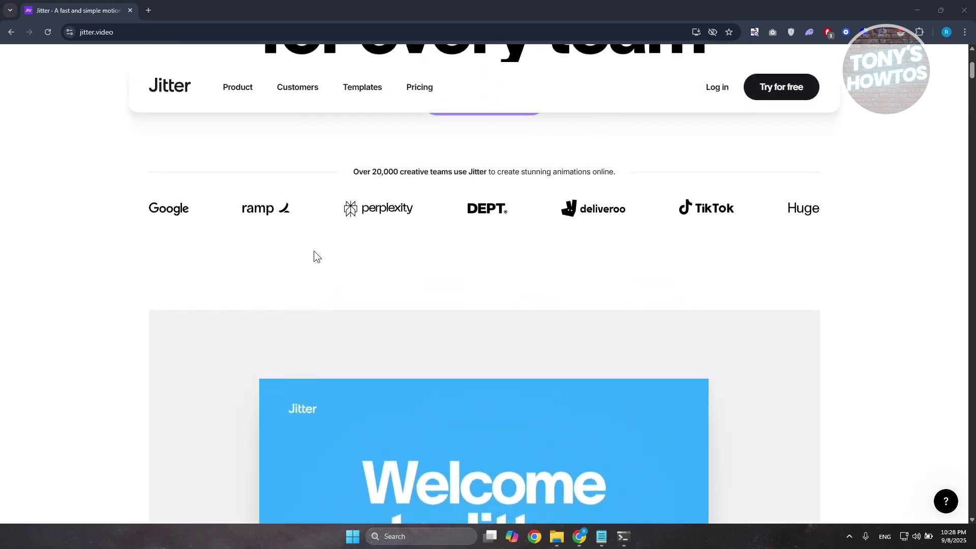
{"action": "scroll", "coordinate": [315, 257], "scroll_direction": "up", "scroll_amount": 1}
{"action": "scroll", "coordinate": [314, 275], "scroll_direction": "up", "scroll_amount": 4}
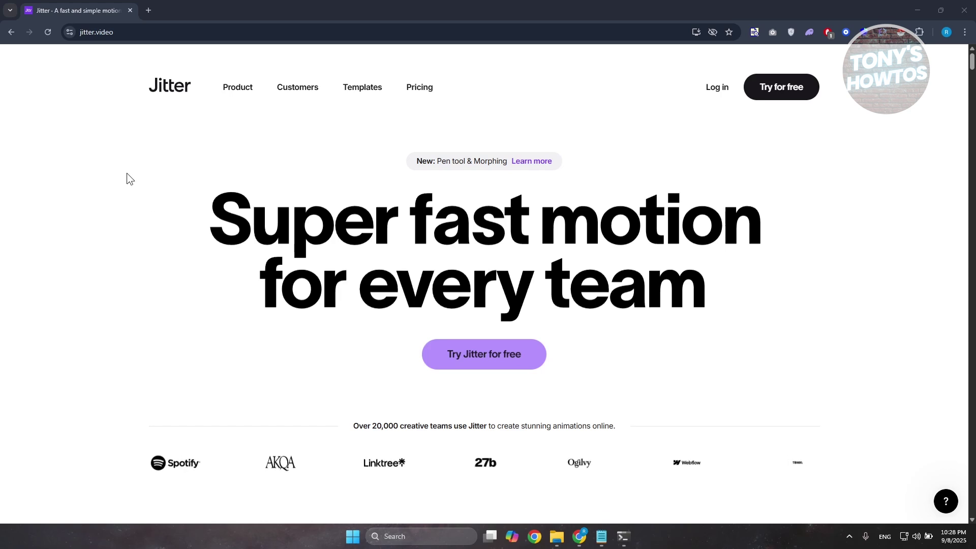
Step: Sign up for a free Jitter account with Google and accept the prefilled name
{"action": "left_click", "coordinate": [789, 88]}
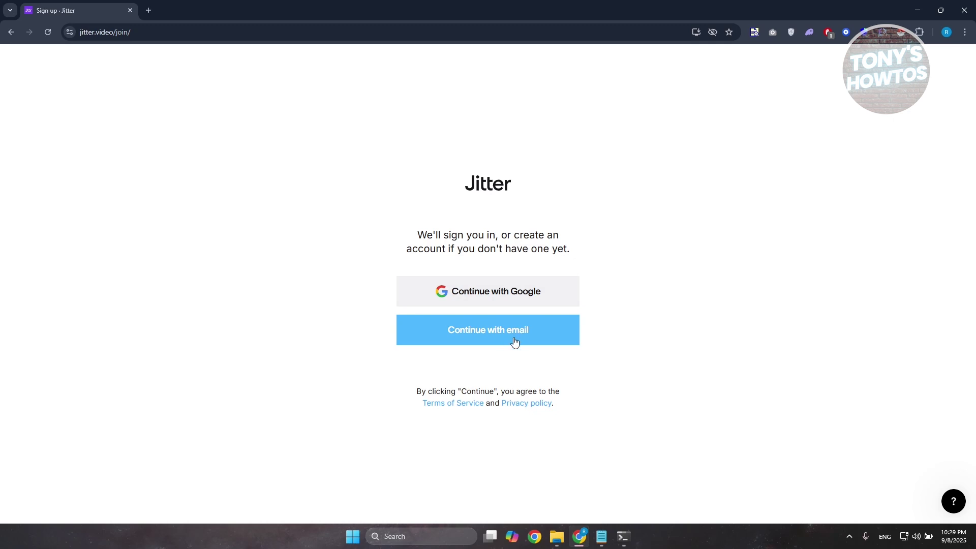
{"action": "left_click", "coordinate": [484, 306]}
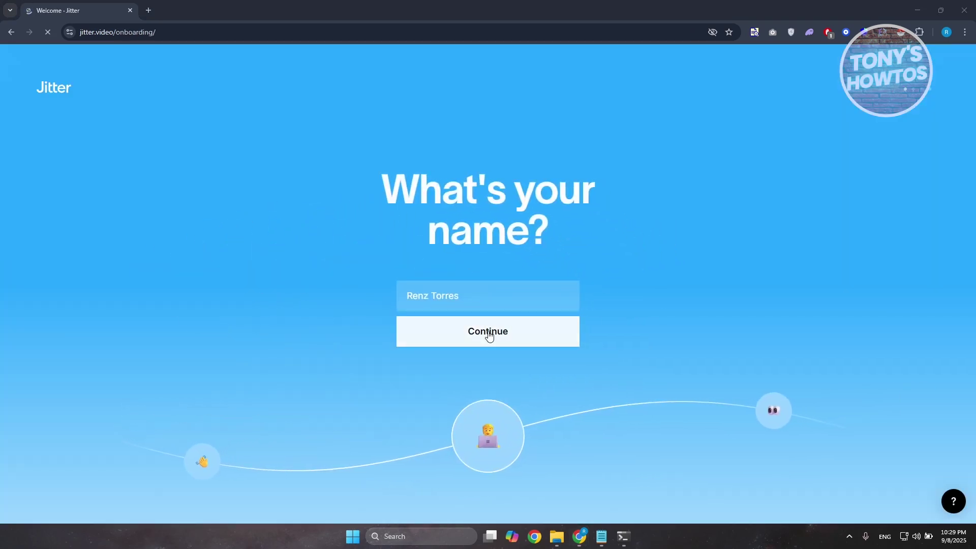
{"action": "left_click", "coordinate": [489, 334]}
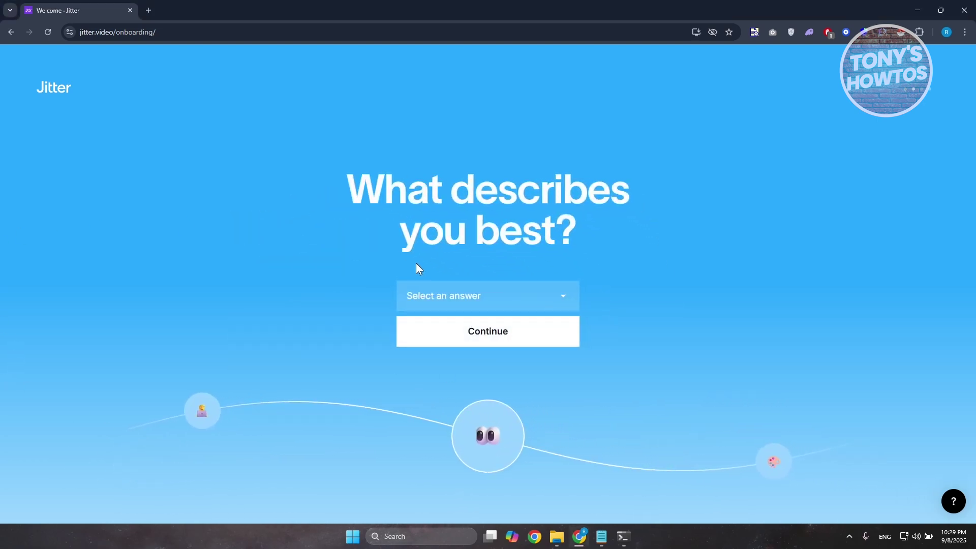
Step: Answer the onboarding questions with Developer as the role, freelancer as the usage and Marketing as the main use case
{"action": "left_click", "coordinate": [504, 291]}
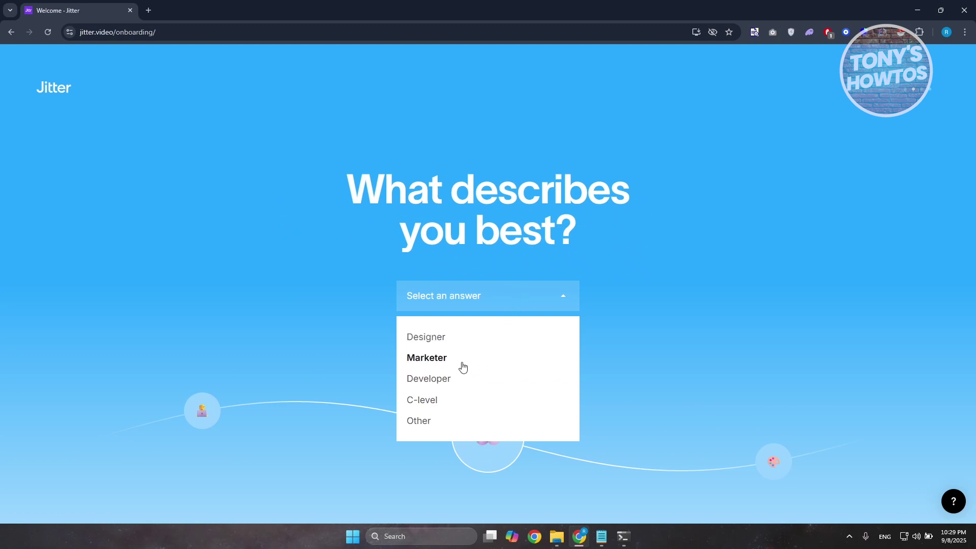
{"action": "left_click", "coordinate": [447, 380]}
{"action": "left_click", "coordinate": [492, 344]}
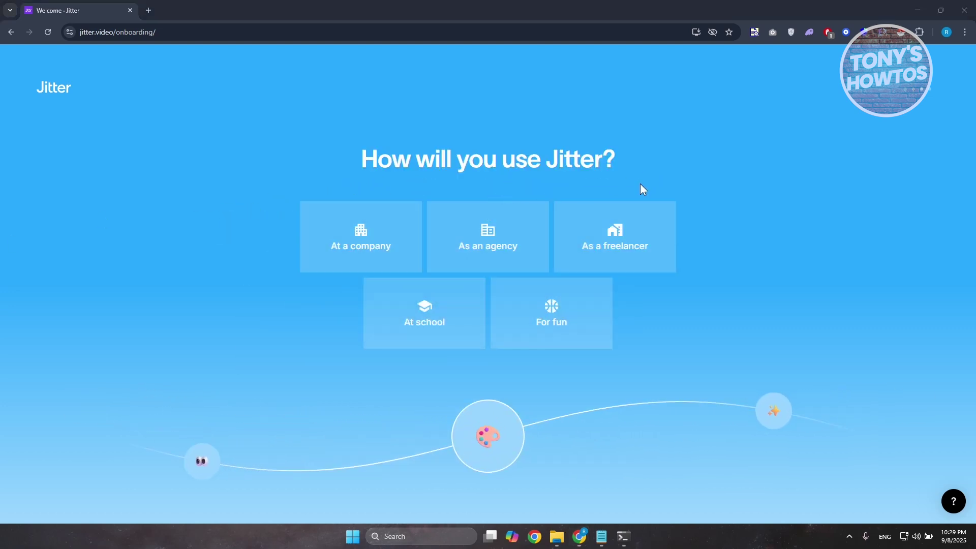
{"action": "left_click", "coordinate": [635, 254]}
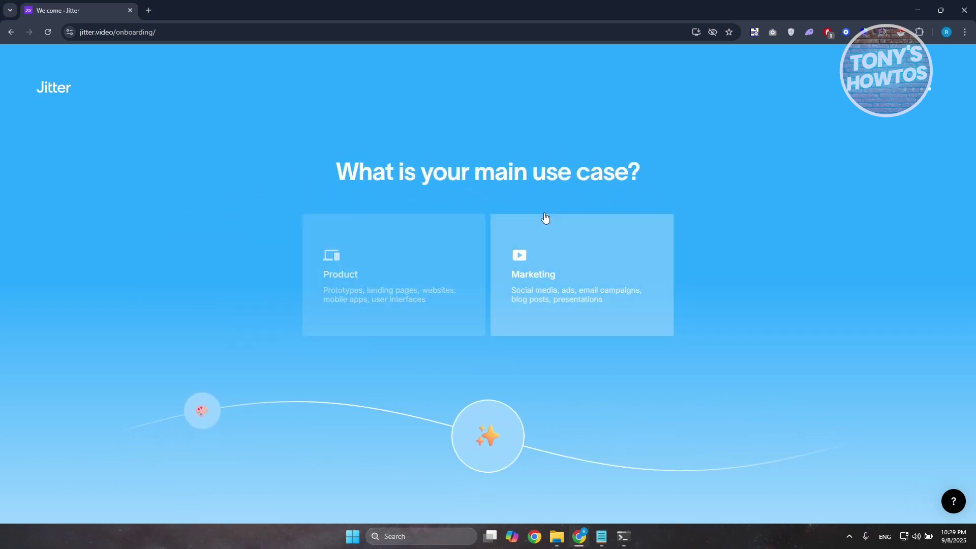
{"action": "left_click", "coordinate": [603, 258]}
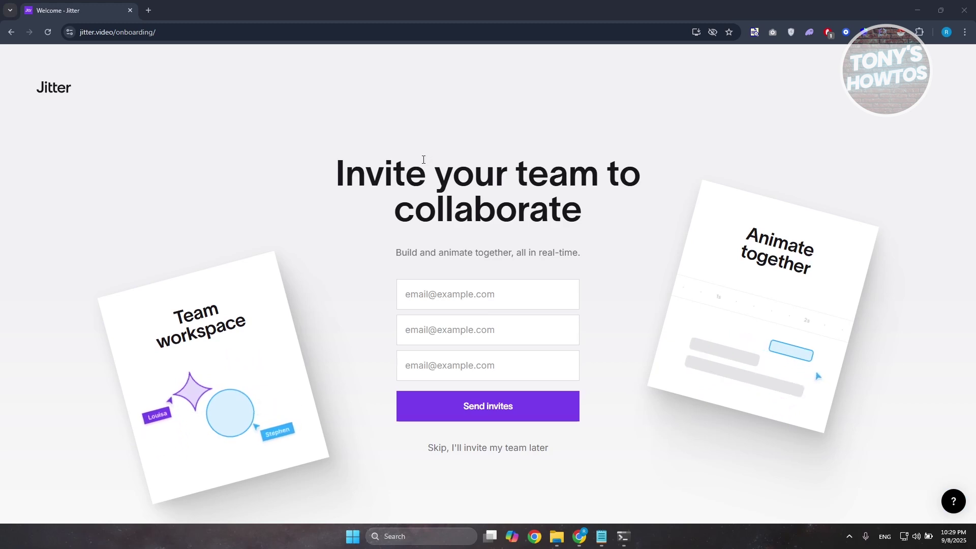
Step: Skip inviting teammates and choose to start by browsing the templates
{"action": "left_click", "coordinate": [437, 448]}
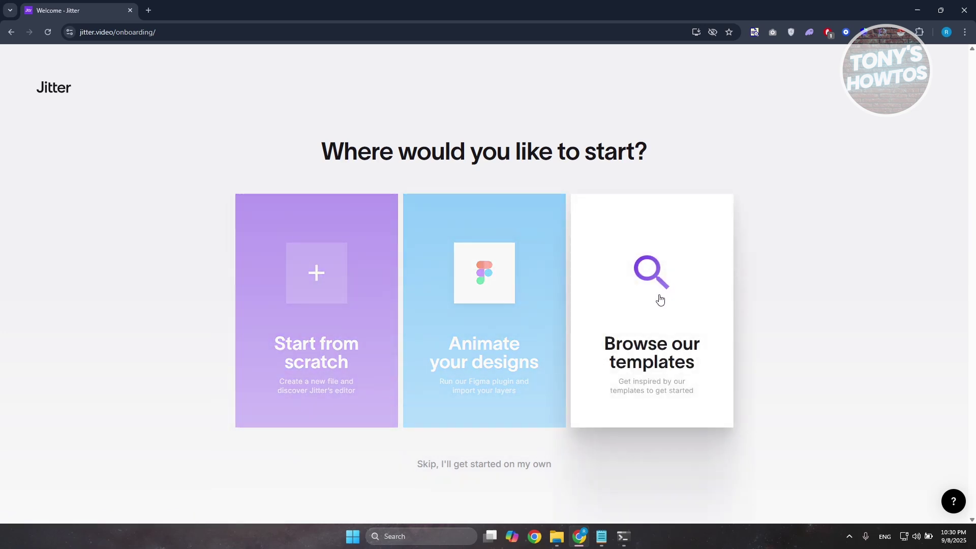
{"action": "left_click", "coordinate": [660, 311]}
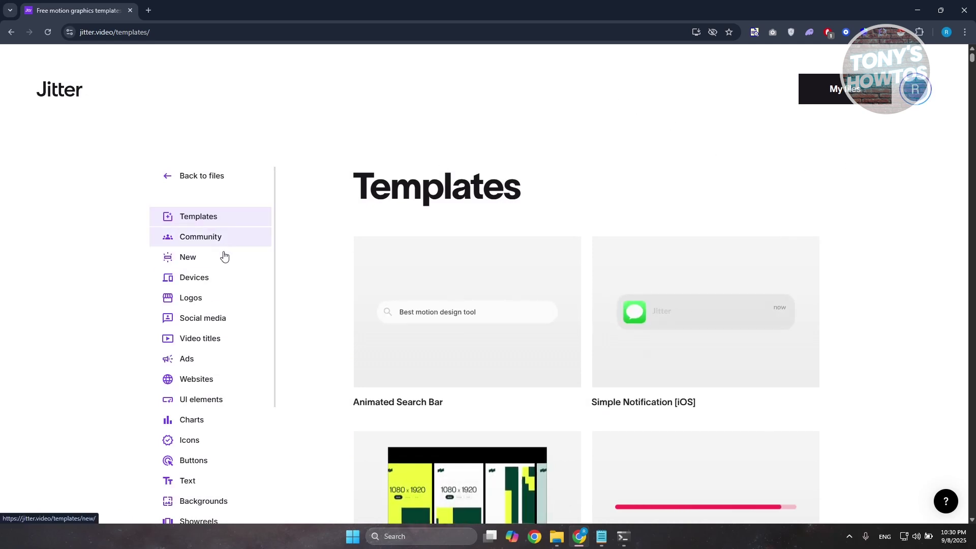
{"action": "scroll", "coordinate": [222, 255], "scroll_direction": "down", "scroll_amount": 2}
{"action": "scroll", "coordinate": [164, 332], "scroll_direction": "up", "scroll_amount": 1}
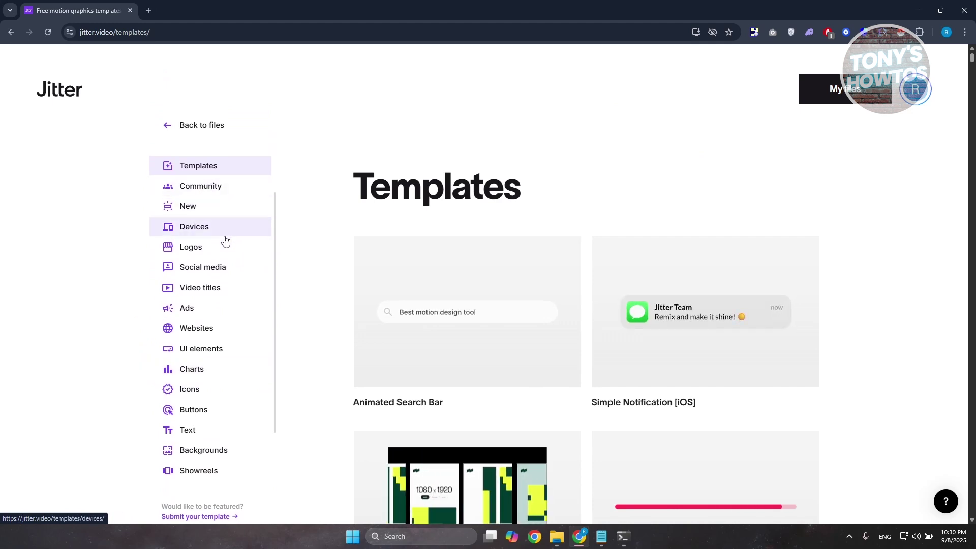
Step: Browse template categories including Logos, Social media, Ads, Video titles, Icons and Charts
{"action": "left_click", "coordinate": [196, 248]}
{"action": "left_click", "coordinate": [203, 268]}
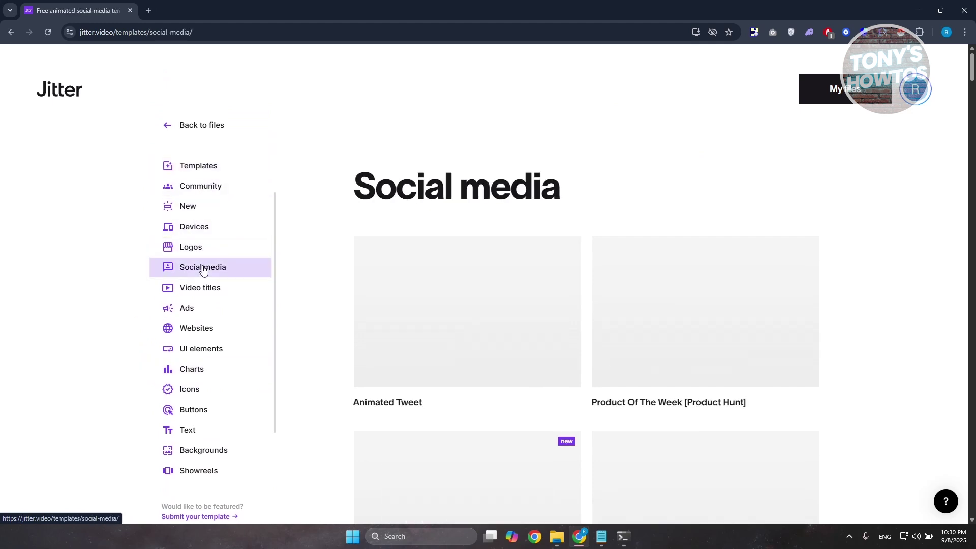
{"action": "scroll", "coordinate": [217, 311], "scroll_direction": "down", "scroll_amount": 1}
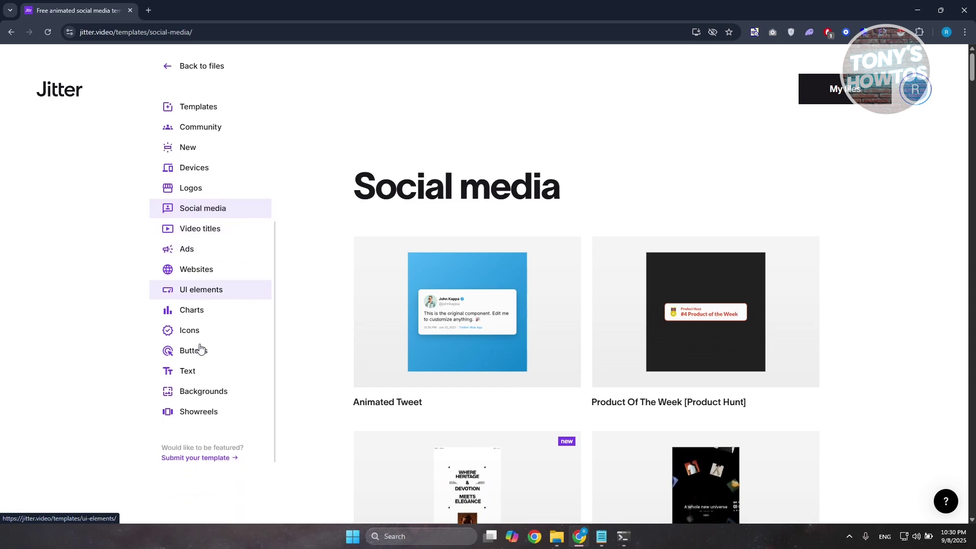
{"action": "left_click", "coordinate": [206, 249]}
{"action": "left_click", "coordinate": [215, 230]}
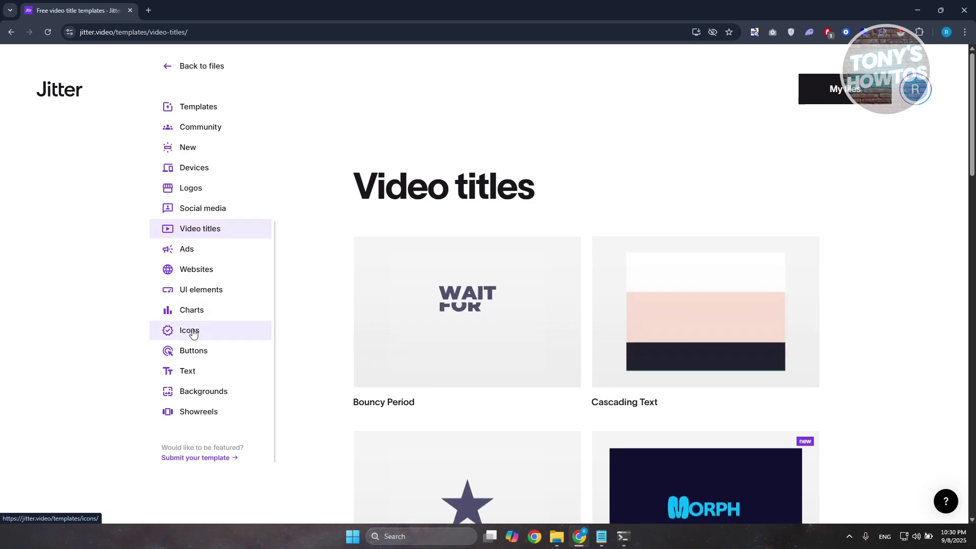
{"action": "left_click", "coordinate": [171, 330]}
{"action": "left_click", "coordinate": [160, 311]}
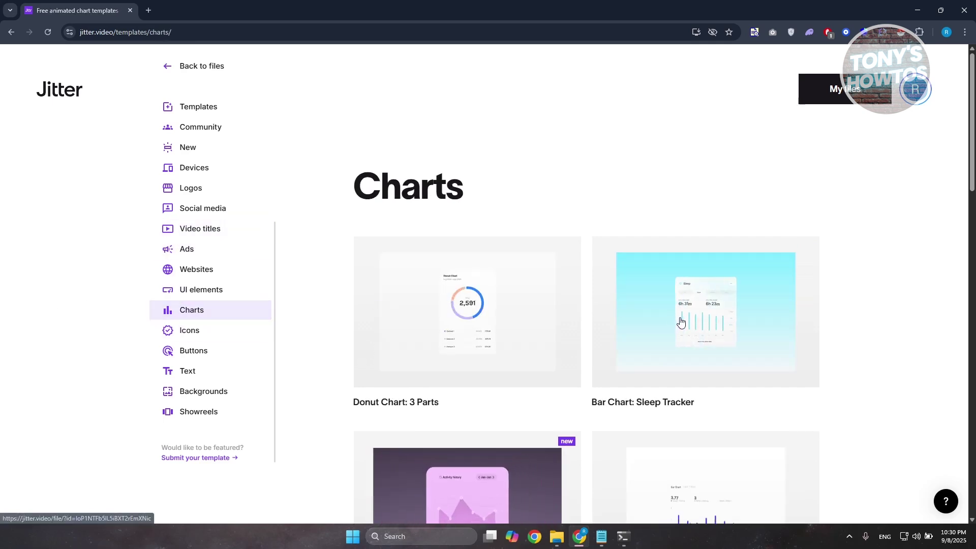
{"action": "scroll", "coordinate": [669, 311], "scroll_direction": "down", "scroll_amount": 1}
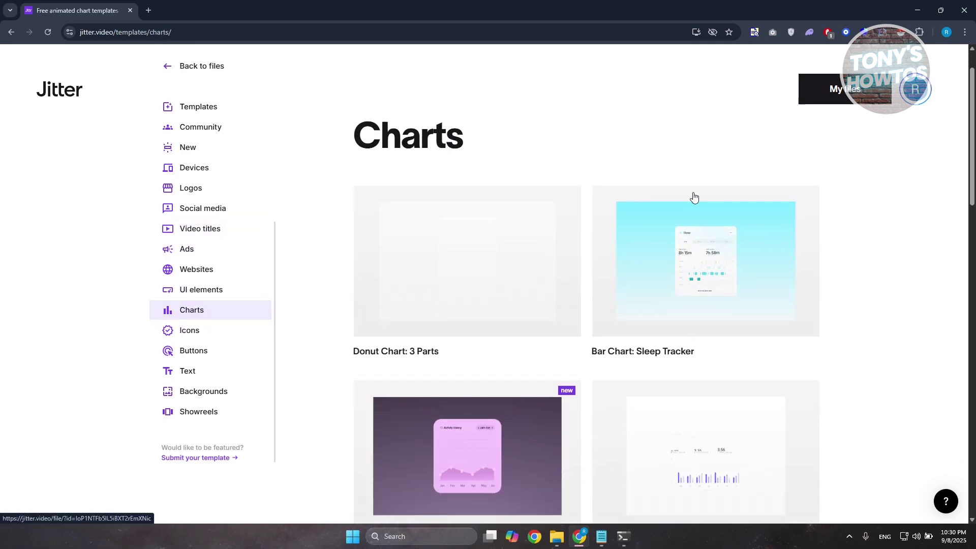
Step: Go to the personal files, check how the template gallery is reached from there and return to Drafts
{"action": "left_click", "coordinate": [859, 91]}
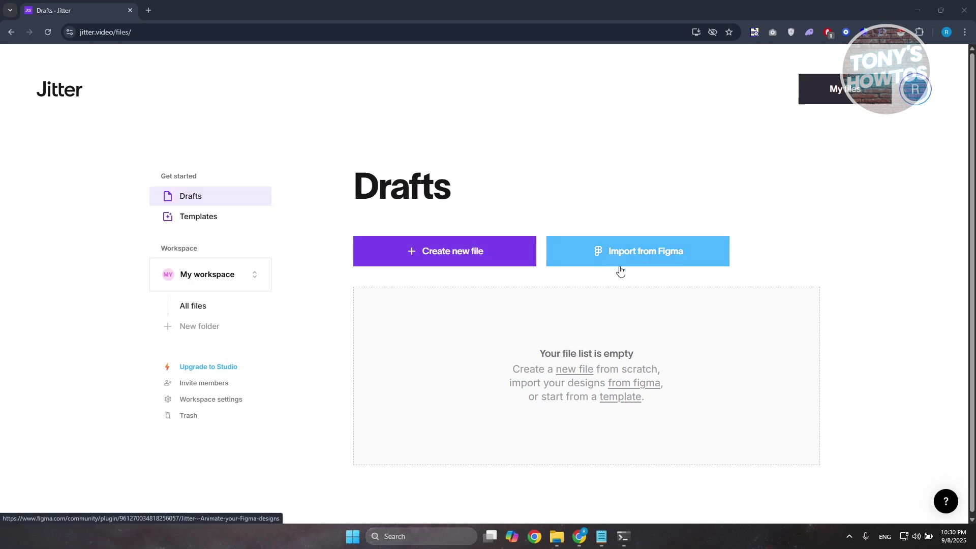
{"action": "left_click", "coordinate": [201, 218]}
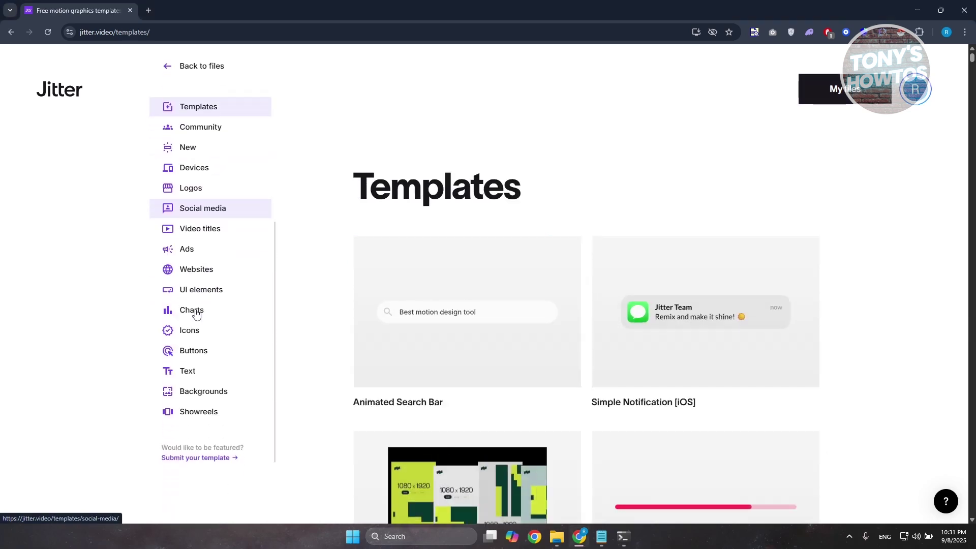
{"action": "left_click", "coordinate": [170, 178]}
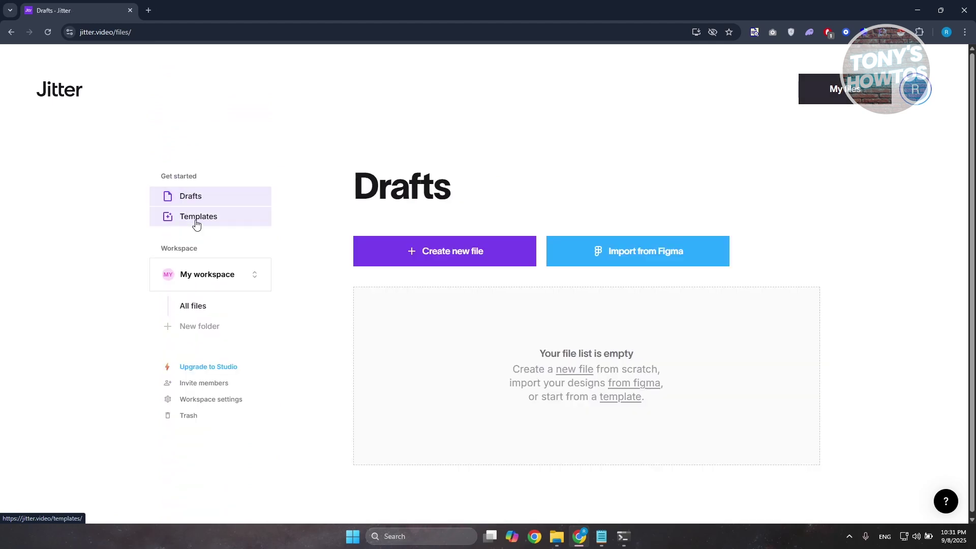
Step: View the available workspaces and the option for adding one without switching
{"action": "left_click", "coordinate": [208, 276]}
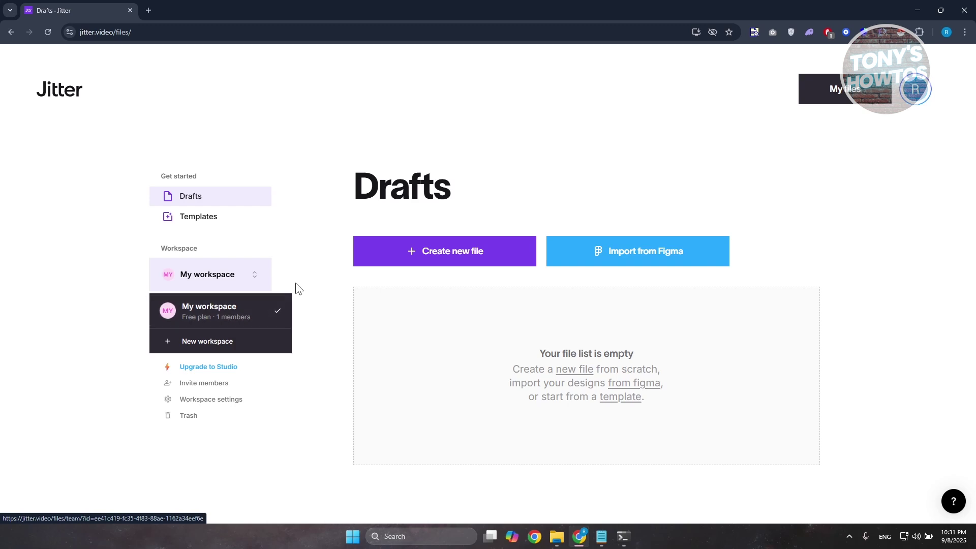
{"action": "left_click", "coordinate": [315, 263]}
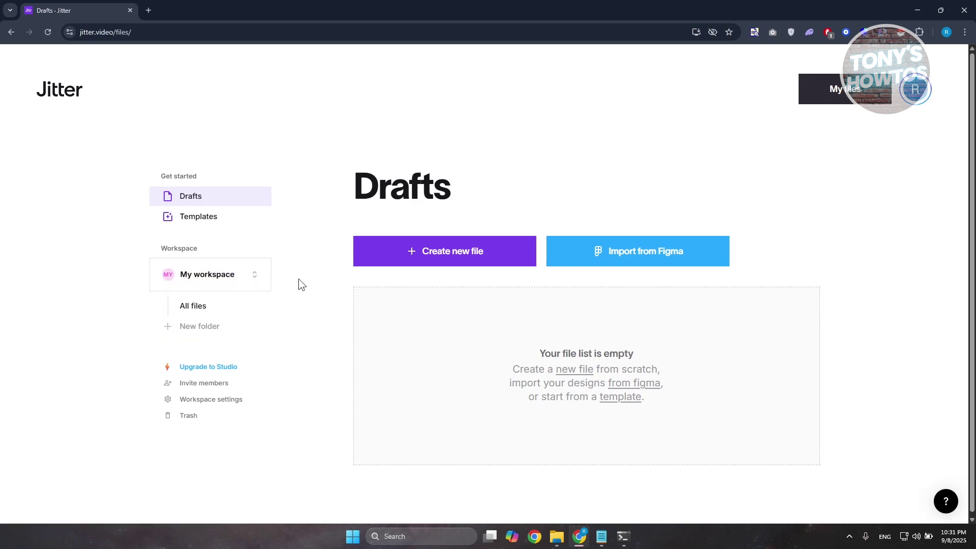
Step: Try to add a new folder to My workspace and compare the Studio and Enterprise upgrade plans
{"action": "left_click", "coordinate": [200, 328]}
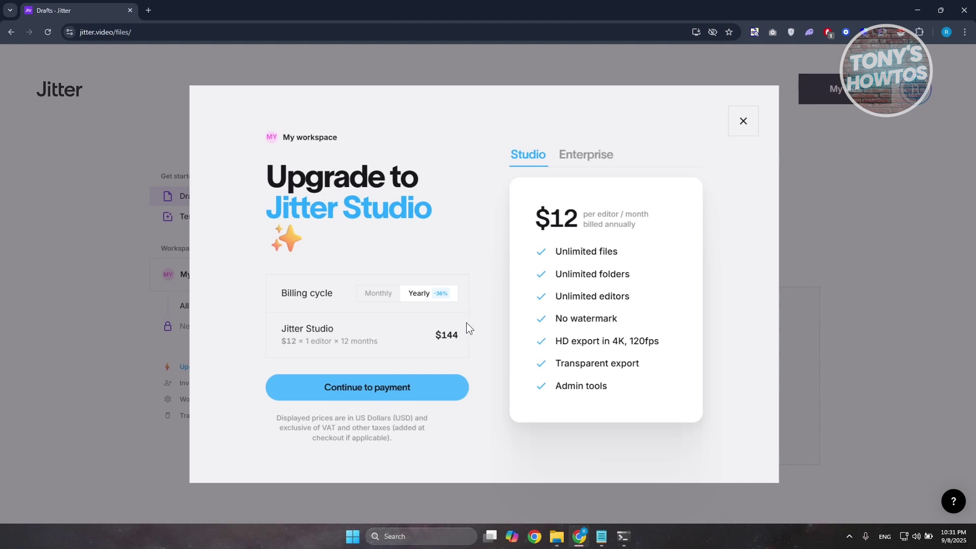
{"action": "left_click", "coordinate": [576, 156]}
{"action": "left_click", "coordinate": [534, 157]}
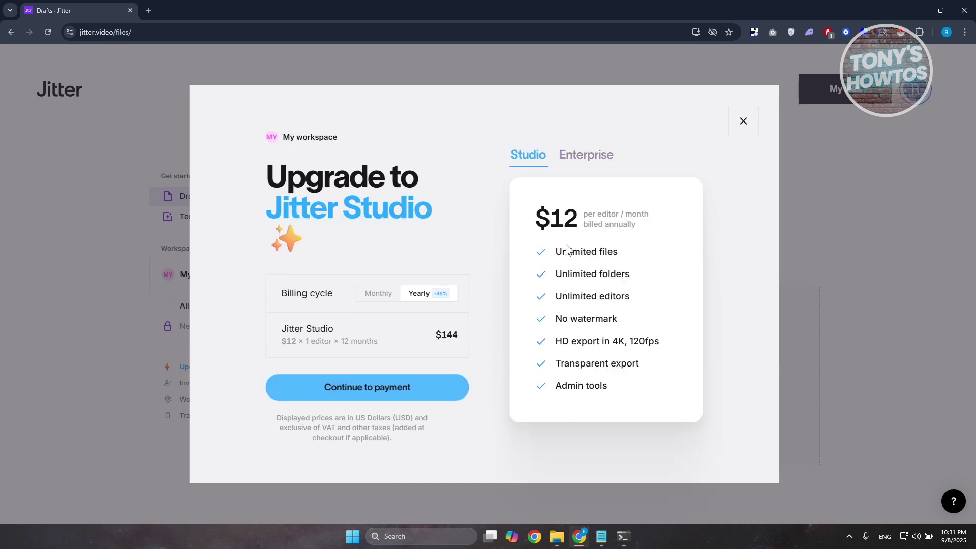
{"action": "left_click", "coordinate": [748, 126]}
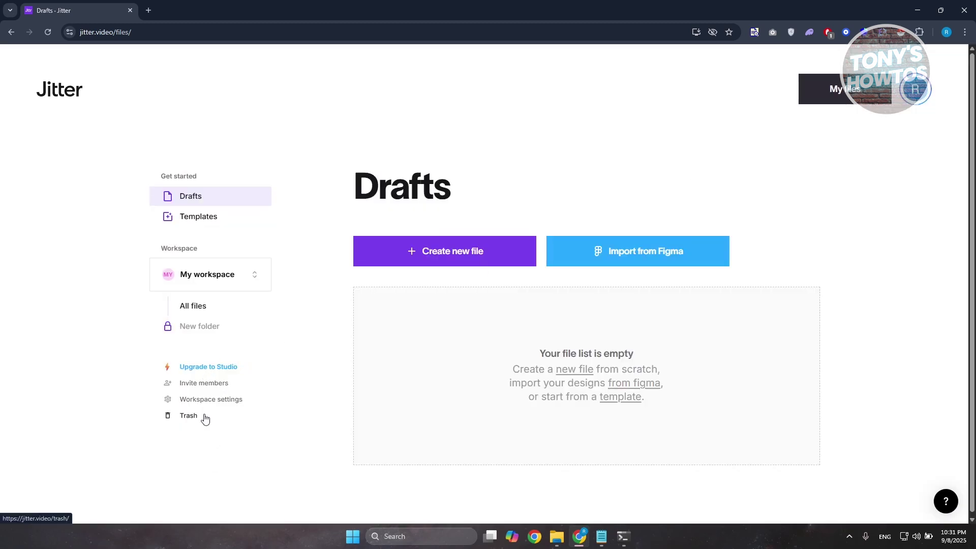
Step: View the form for inviting teammates to My workspace and close it without sending invites
{"action": "left_click", "coordinate": [196, 386]}
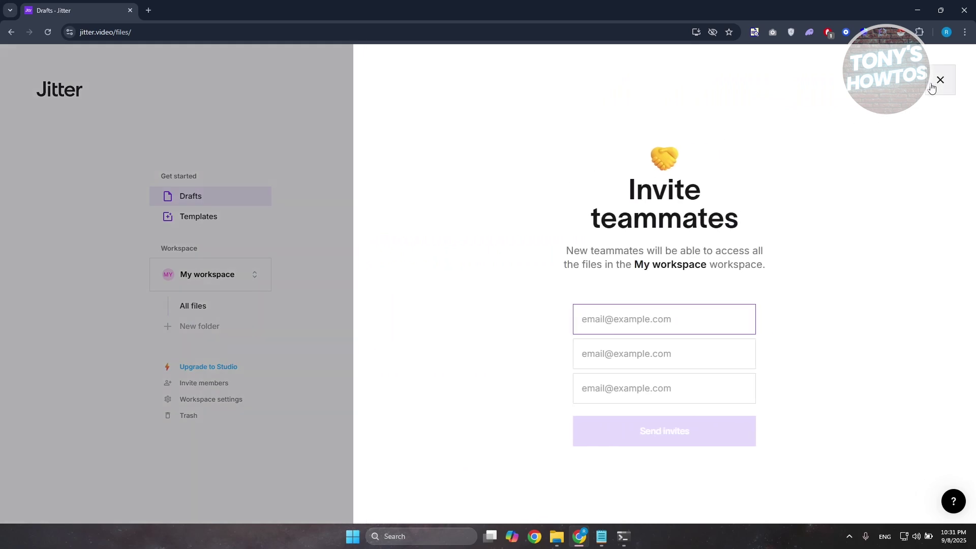
{"action": "left_click", "coordinate": [939, 82]}
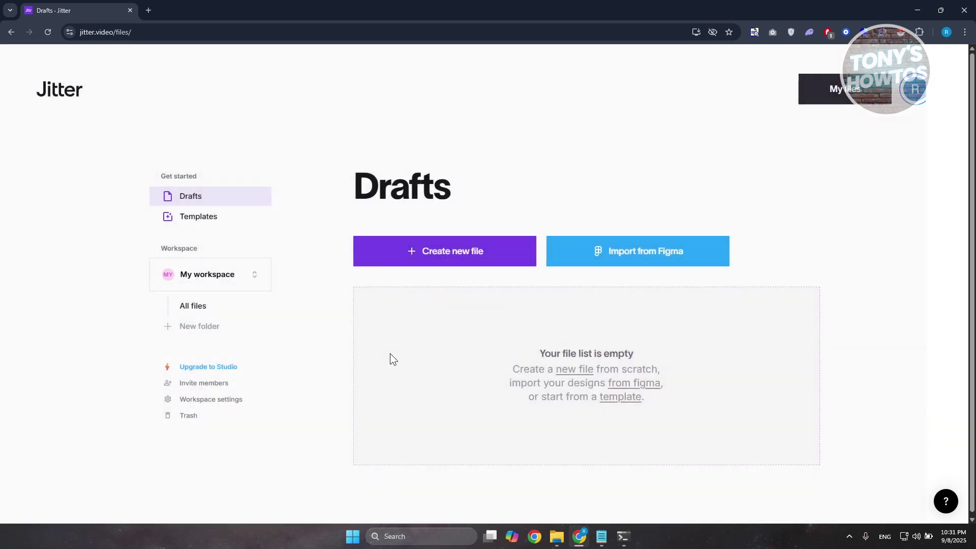
Step: Review the workspace settings for billing, logo, name, members and workspace deletion
{"action": "left_click", "coordinate": [228, 407]}
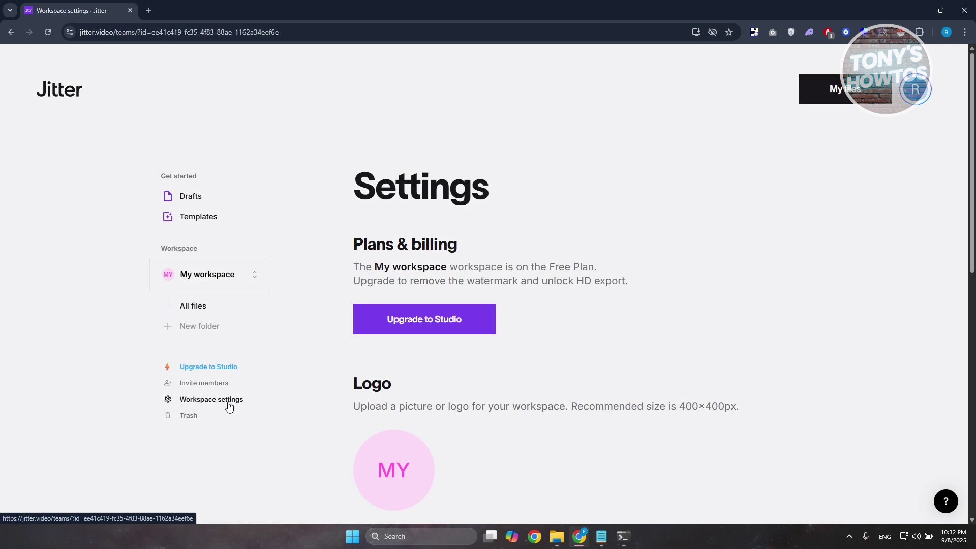
{"action": "scroll", "coordinate": [326, 356], "scroll_direction": "down", "scroll_amount": 4}
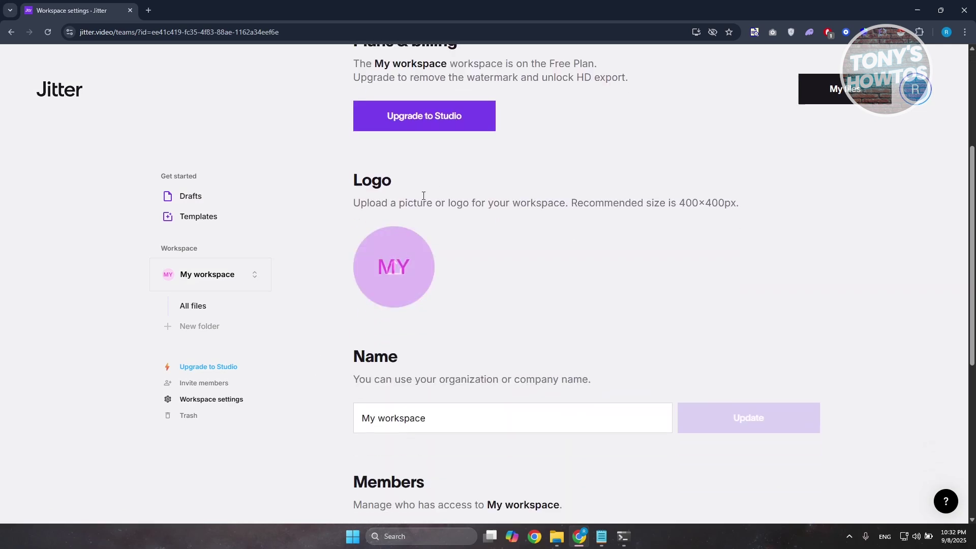
{"action": "scroll", "coordinate": [438, 307], "scroll_direction": "down", "scroll_amount": 3}
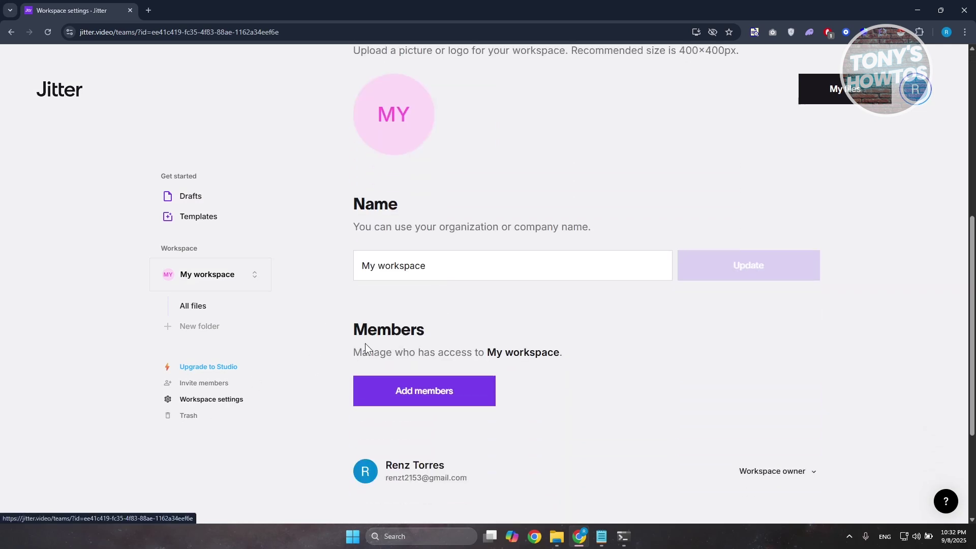
{"action": "scroll", "coordinate": [309, 372], "scroll_direction": "down", "scroll_amount": 3}
{"action": "scroll", "coordinate": [451, 290], "scroll_direction": "down", "scroll_amount": 1}
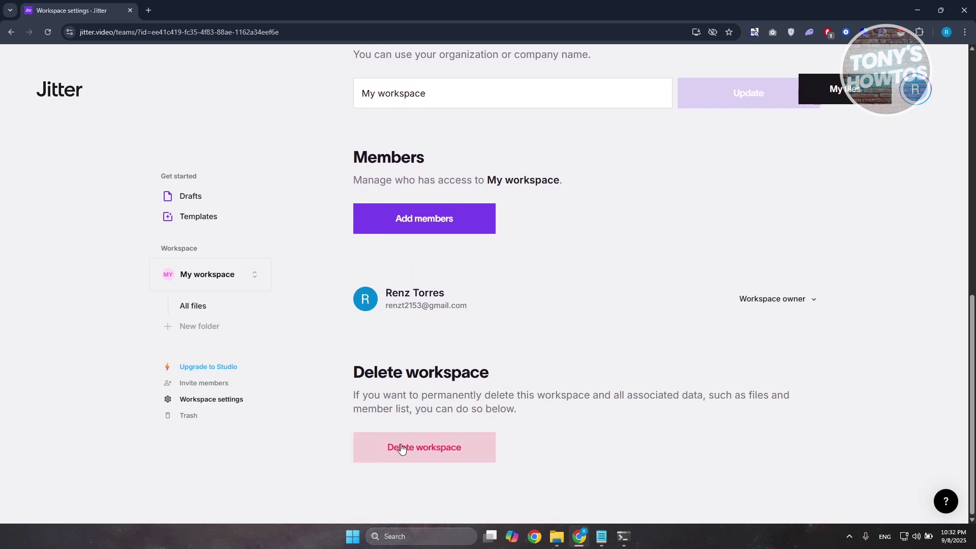
Step: View the workspace trash and look through the list of template categories
{"action": "left_click", "coordinate": [191, 416]}
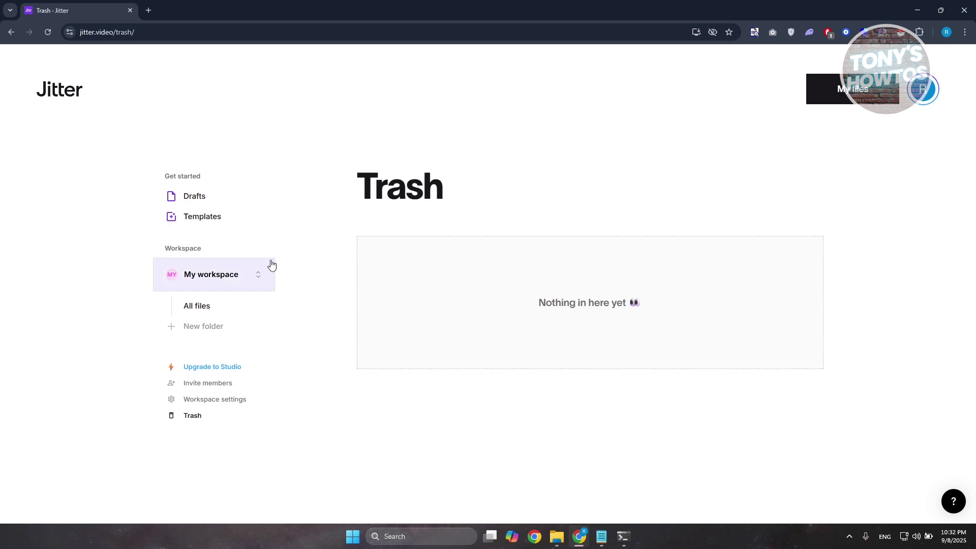
{"action": "left_click", "coordinate": [200, 217]}
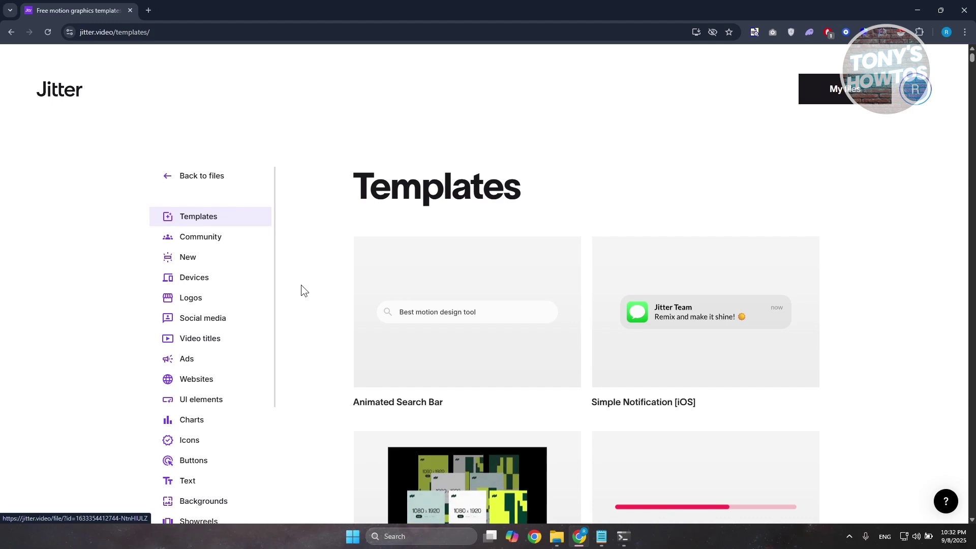
{"action": "scroll", "coordinate": [195, 300], "scroll_direction": "down", "scroll_amount": 2}
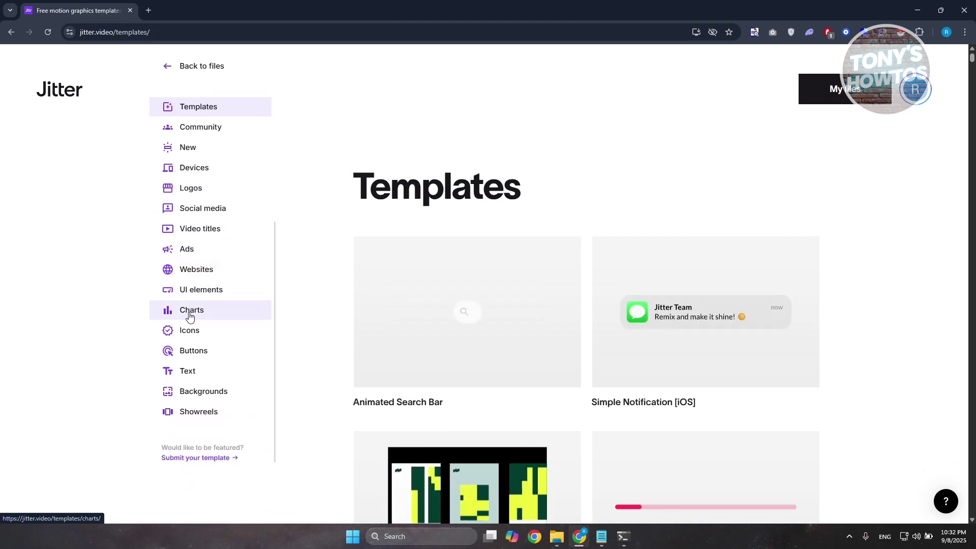
Step: Open the Bouncy Period template from the Video titles category
{"action": "left_click", "coordinate": [227, 231]}
{"action": "scroll", "coordinate": [331, 268], "scroll_direction": "down", "scroll_amount": 1}
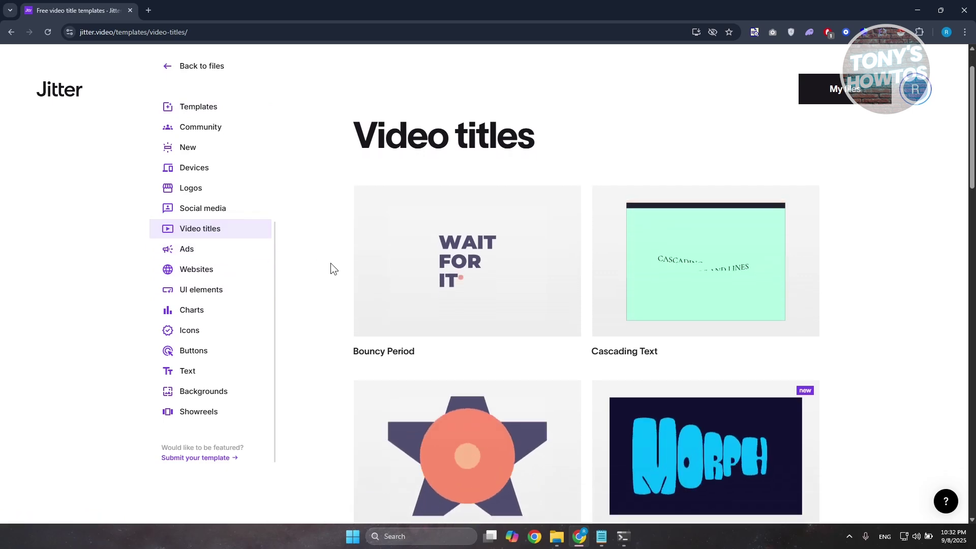
{"action": "left_click", "coordinate": [489, 248]}
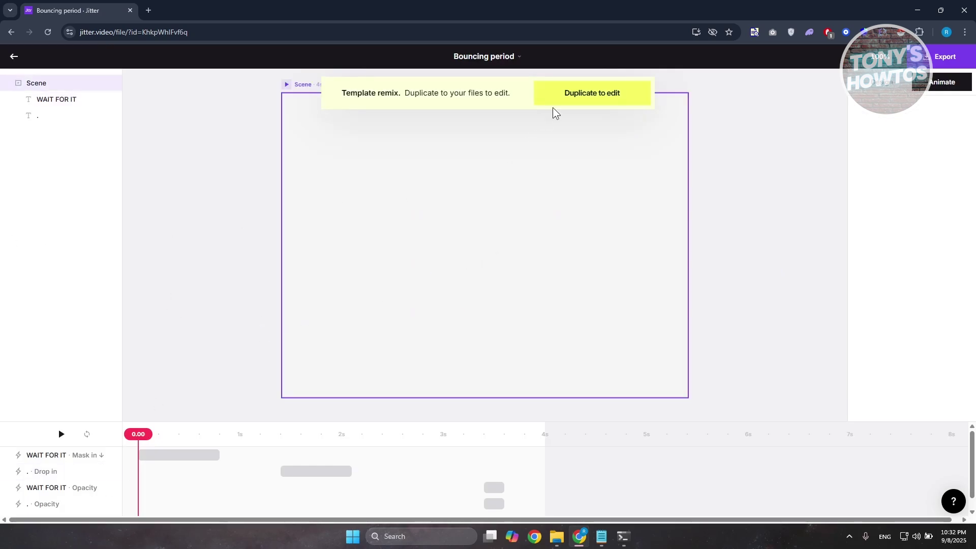
Step: Preview the template along its timeline and examine the Mask in effect settings of the WAIT FOR IT text
{"action": "mouse_move", "coordinate": [145, 436]}
{"action": "left_mouse_down"}
{"action": "mouse_move", "coordinate": [441, 460]}
{"action": "mouse_move", "coordinate": [517, 451]}
{"action": "mouse_move", "coordinate": [461, 437]}
{"action": "mouse_move", "coordinate": [145, 433]}
{"action": "left_mouse_up"}
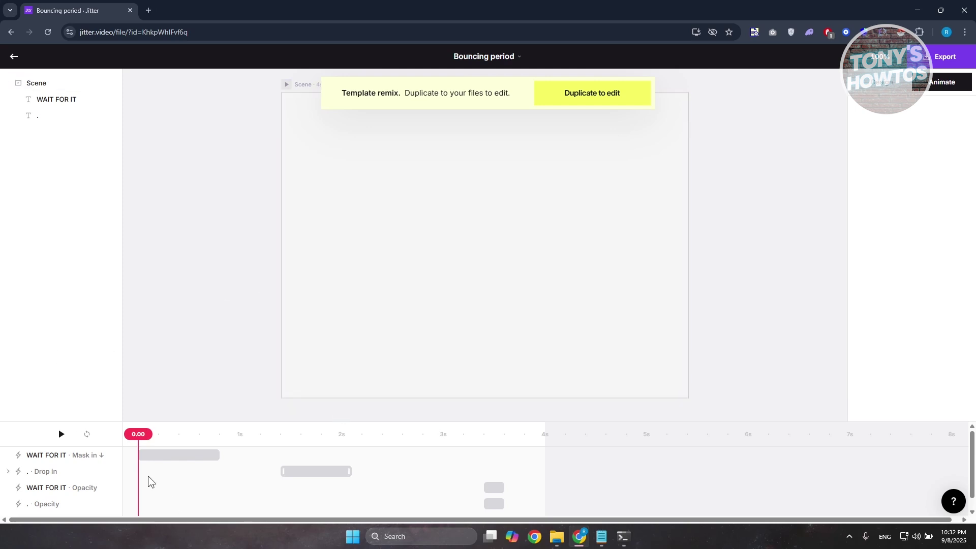
{"action": "mouse_move", "coordinate": [139, 436]}
{"action": "left_mouse_down"}
{"action": "mouse_move", "coordinate": [373, 446]}
{"action": "mouse_move", "coordinate": [503, 435]}
{"action": "mouse_move", "coordinate": [308, 434]}
{"action": "mouse_move", "coordinate": [136, 419]}
{"action": "left_mouse_up"}
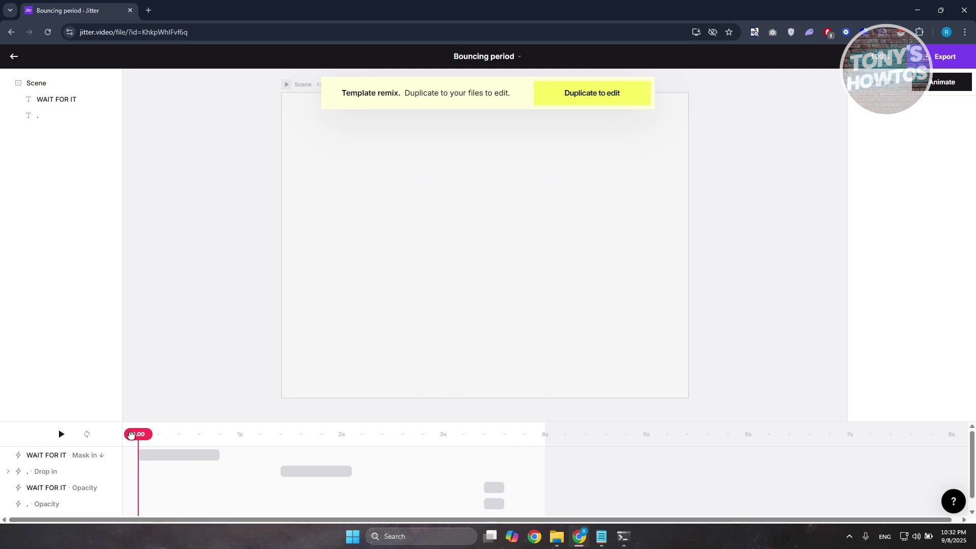
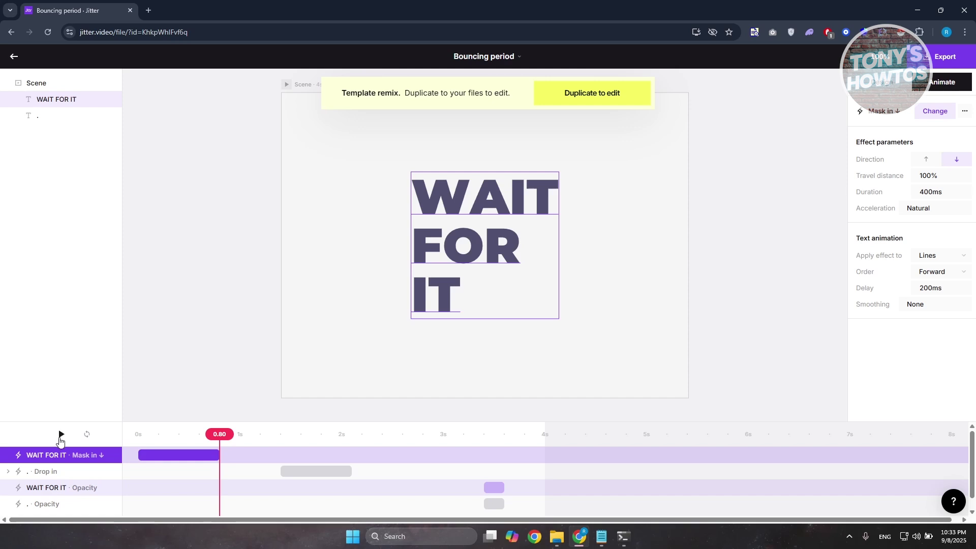
{"action": "key", "text": "Escape"}
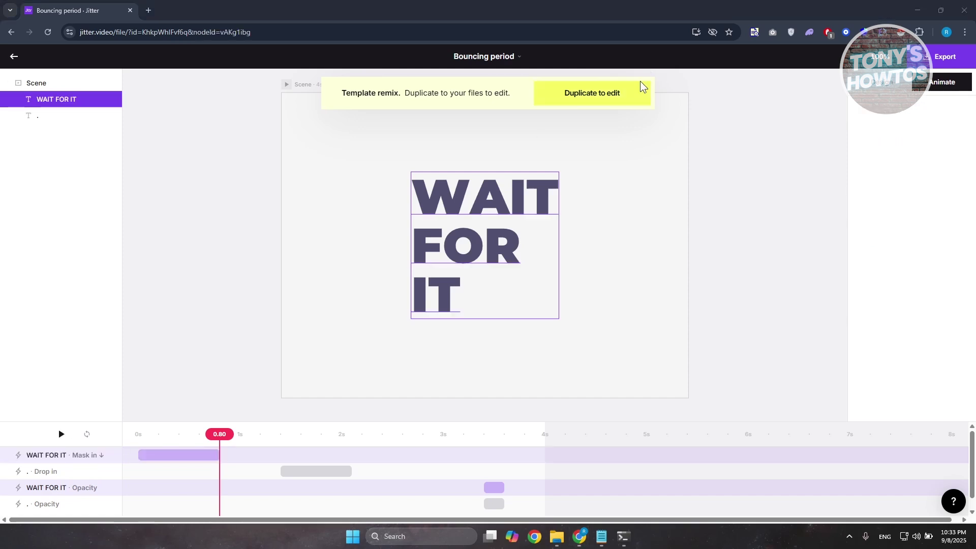
Step: Duplicate the template into own files for editing and dismiss the multiple artboards tip
{"action": "left_click", "coordinate": [603, 96]}
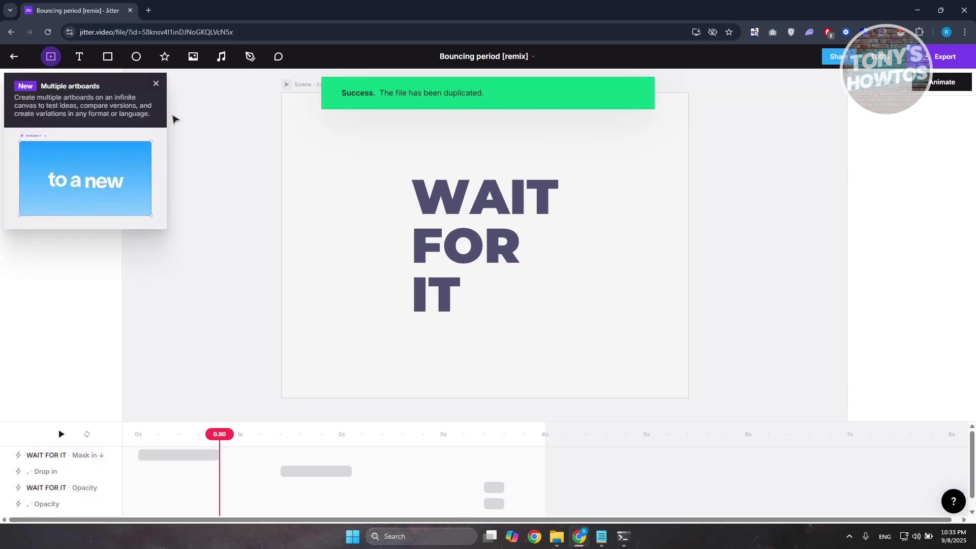
{"action": "left_click", "coordinate": [156, 83]}
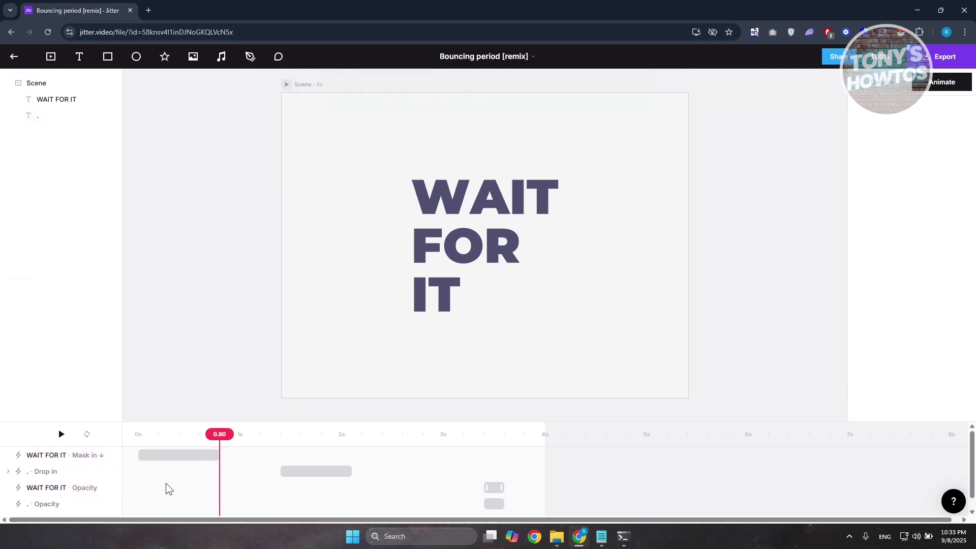
Step: Try lengthening the WAIT FOR IT Mask in animation to a 680 ms effect duration and undo the change
{"action": "left_click", "coordinate": [178, 454]}
{"action": "left_click_drag", "start_coordinate": [178, 454], "coordinate": [273, 447]}
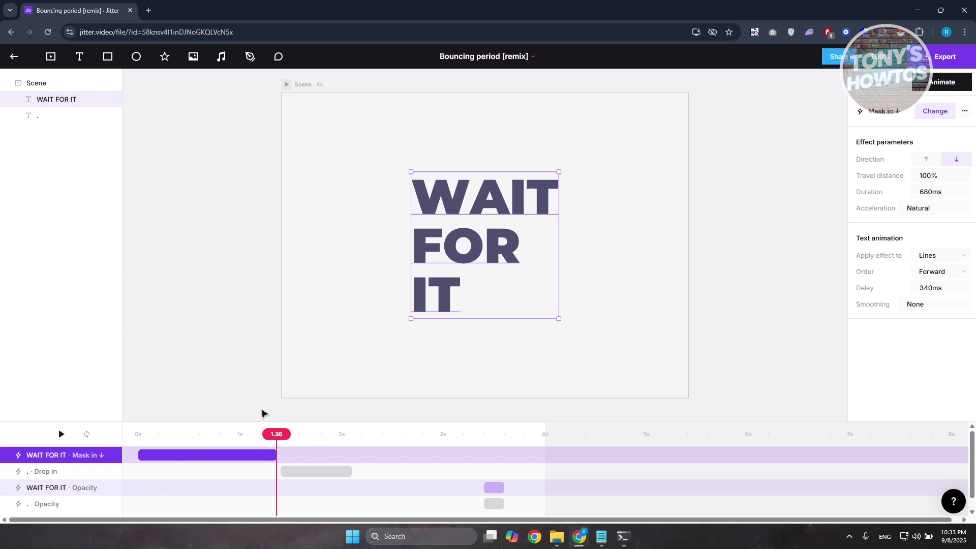
{"action": "key", "text": "ctrl+z"}
Step: Scrub the playhead to about 0.50 s to preview the text animation and clear the layer selection
{"action": "left_click_drag", "start_coordinate": [260, 437], "coordinate": [190, 435]}
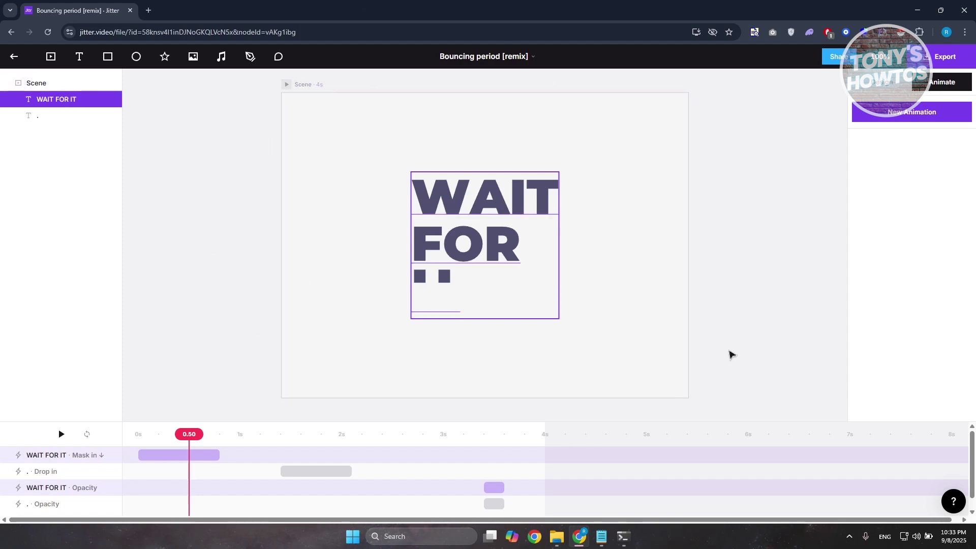
{"action": "mouse_move", "coordinate": [181, 437]}
{"action": "left_mouse_down"}
{"action": "mouse_move", "coordinate": [142, 435]}
{"action": "mouse_move", "coordinate": [333, 436]}
{"action": "mouse_move", "coordinate": [189, 435]}
{"action": "left_mouse_up"}
{"action": "left_click", "coordinate": [78, 127]}
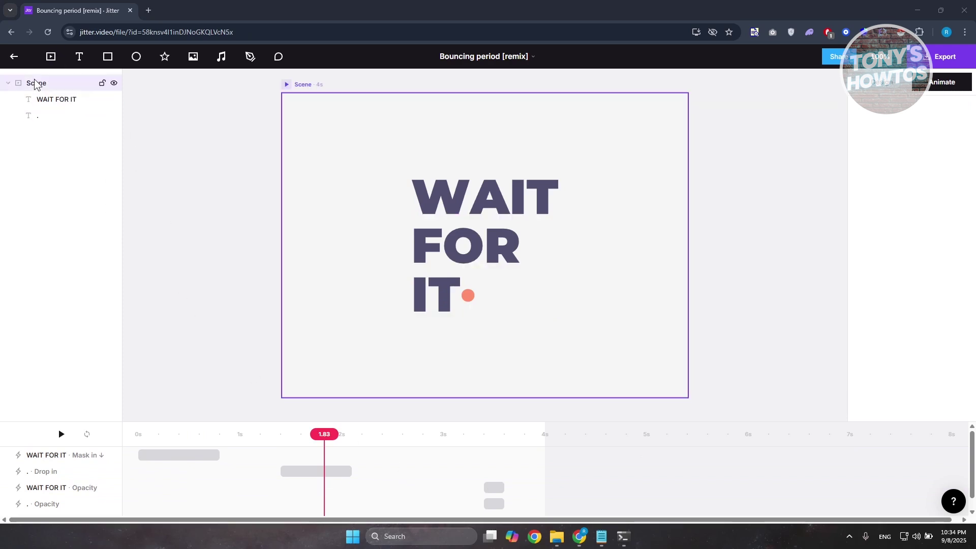
Step: Hide the WAIT FOR IT layer and show it again, selecting the text and period layers in turn
{"action": "left_click", "coordinate": [114, 100]}
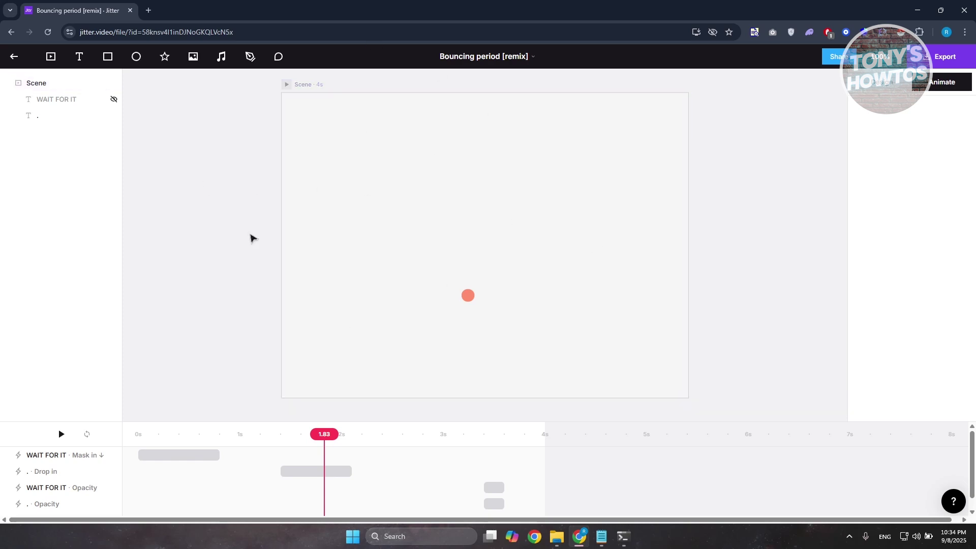
{"action": "left_click", "coordinate": [114, 100]}
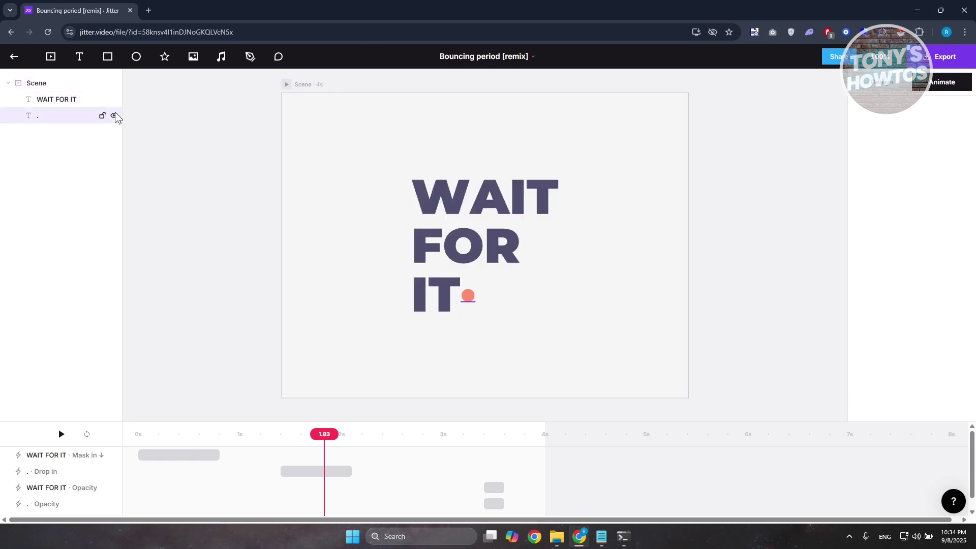
{"action": "left_click", "coordinate": [51, 115]}
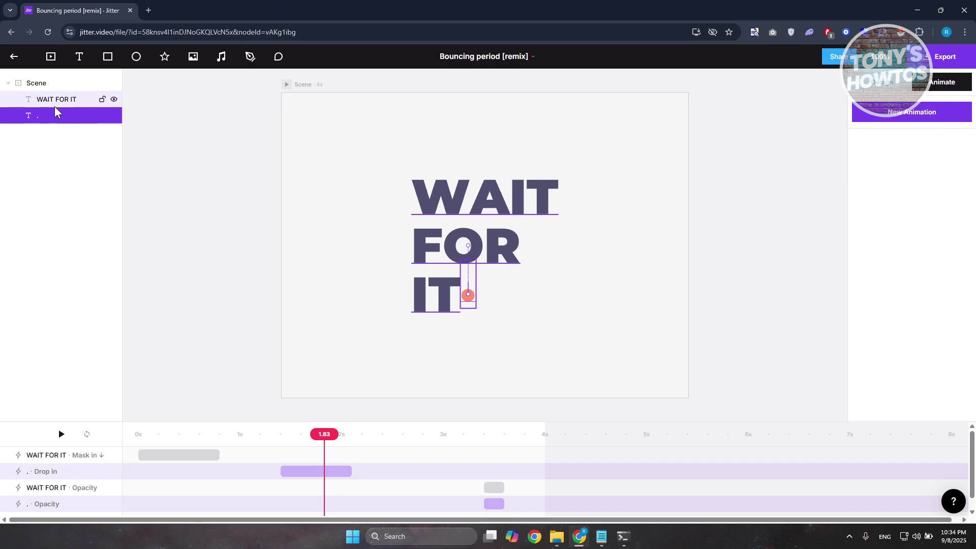
{"action": "left_click", "coordinate": [54, 104]}
{"action": "left_click", "coordinate": [45, 115]}
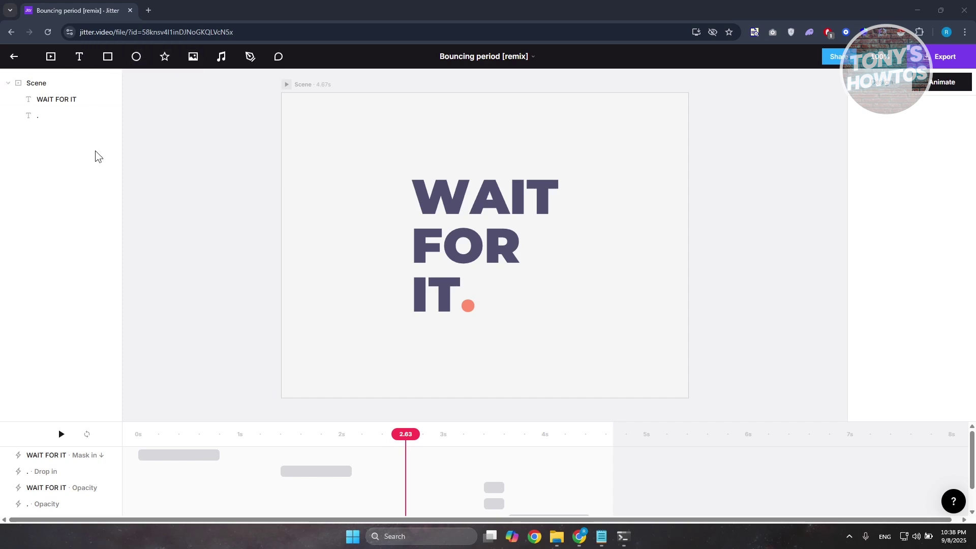
Step: Add an ellipse in the upper-left area of the scene and a star in its upper-right area
{"action": "left_click", "coordinate": [136, 56]}
{"action": "left_click_drag", "start_coordinate": [492, 251], "coordinate": [355, 147]}
{"action": "left_click", "coordinate": [164, 57]}
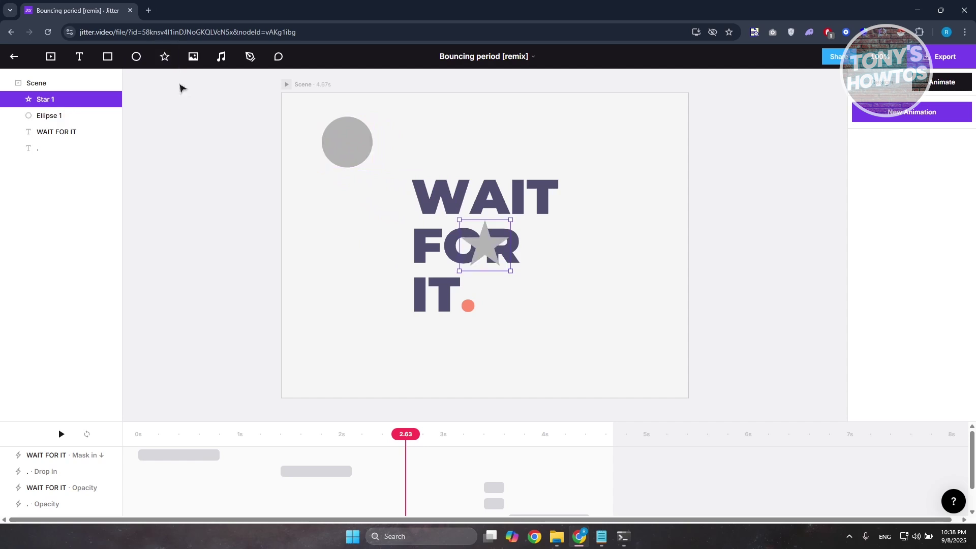
{"action": "left_click_drag", "start_coordinate": [490, 248], "coordinate": [646, 156]}
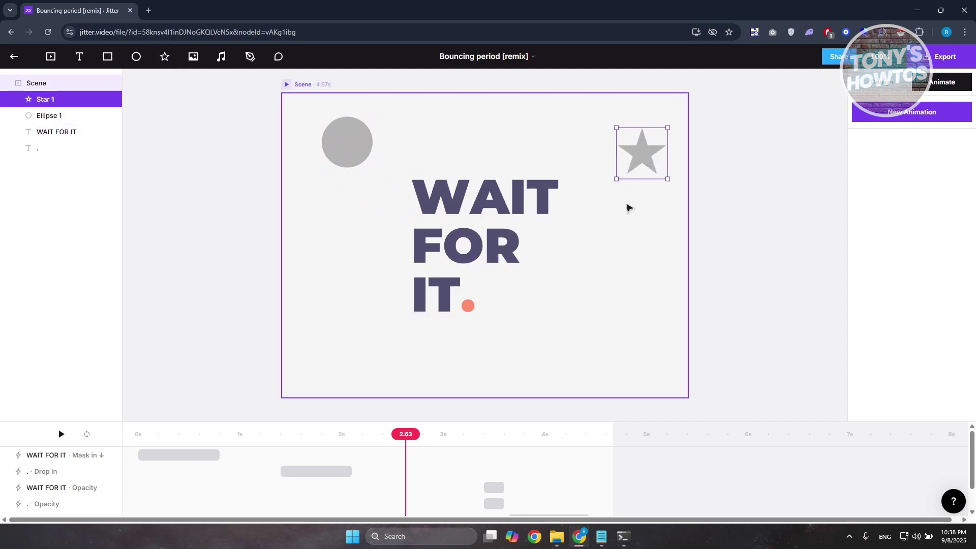
Step: Enlarge the star to about 119 × 125 and the ellipse to about 158 × 152, keeping the ellipse in the scene's upper-left area
{"action": "mouse_move", "coordinate": [616, 180]}
{"action": "left_mouse_down"}
{"action": "mouse_move", "coordinate": [602, 203]}
{"action": "mouse_move", "coordinate": [595, 197]}
{"action": "mouse_move", "coordinate": [608, 193]}
{"action": "left_mouse_up"}
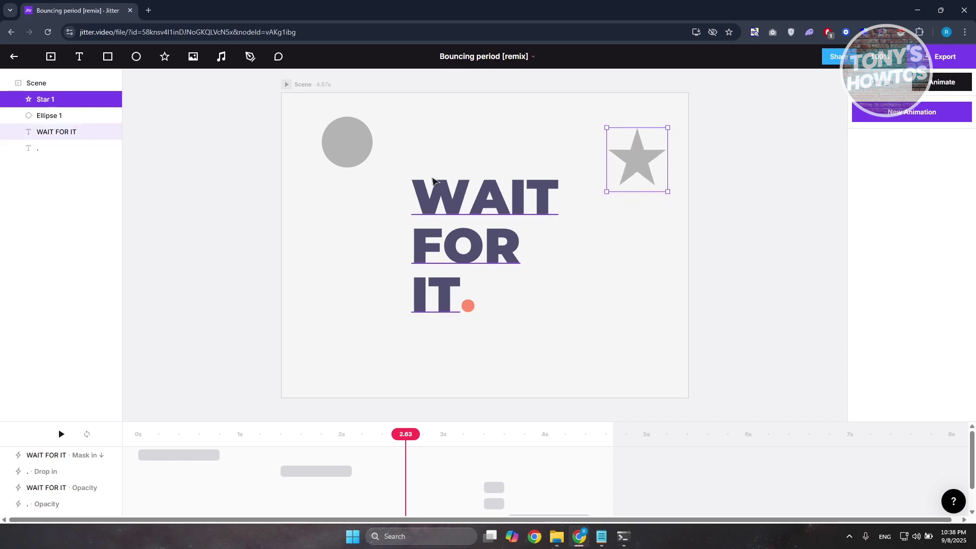
{"action": "left_click", "coordinate": [367, 150]}
{"action": "left_click_drag", "start_coordinate": [321, 168], "coordinate": [308, 199]}
{"action": "mouse_move", "coordinate": [341, 148]}
{"action": "left_mouse_down"}
{"action": "mouse_move", "coordinate": [370, 161]}
{"action": "mouse_move", "coordinate": [349, 155]}
{"action": "left_mouse_up"}
{"action": "left_click_drag", "start_coordinate": [316, 208], "coordinate": [299, 201]}
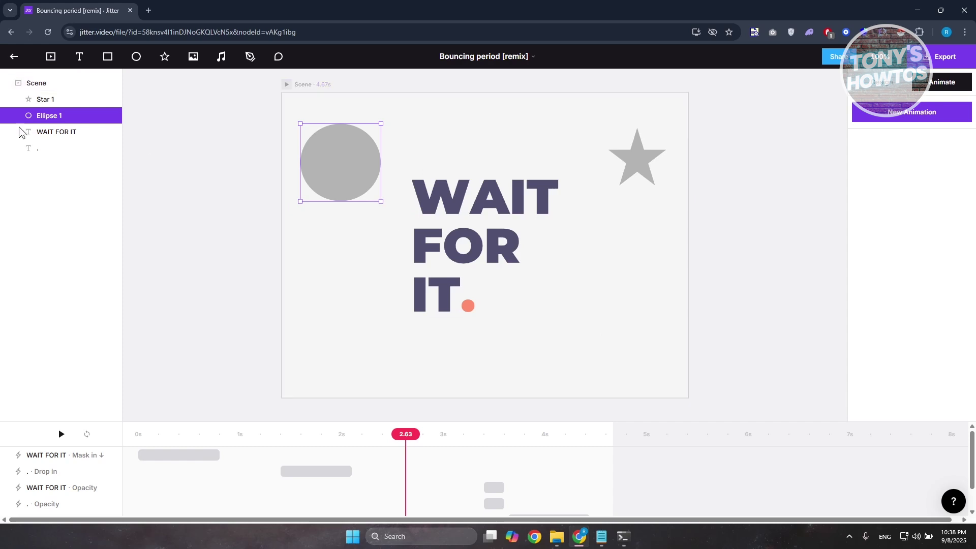
Step: Add a second scene of 640 × 360 beside the original one and delete it
{"action": "left_click", "coordinate": [51, 57]}
{"action": "left_click_drag", "start_coordinate": [654, 141], "coordinate": [663, 284]}
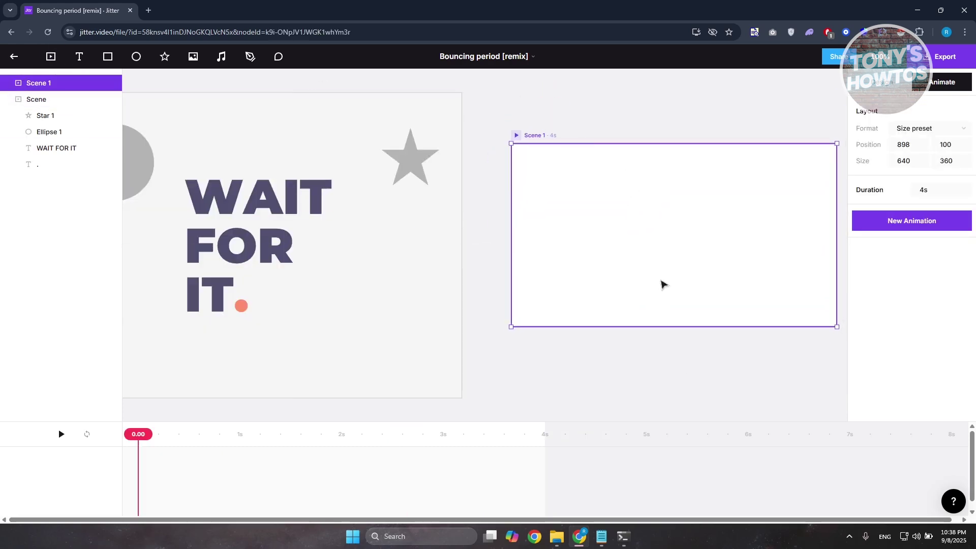
{"action": "key", "text": "Delete"}
{"action": "scroll", "coordinate": [638, 320], "scroll_direction": "up", "scroll_amount": 2}
{"action": "scroll", "coordinate": [640, 321], "scroll_direction": "down", "scroll_amount": 3}
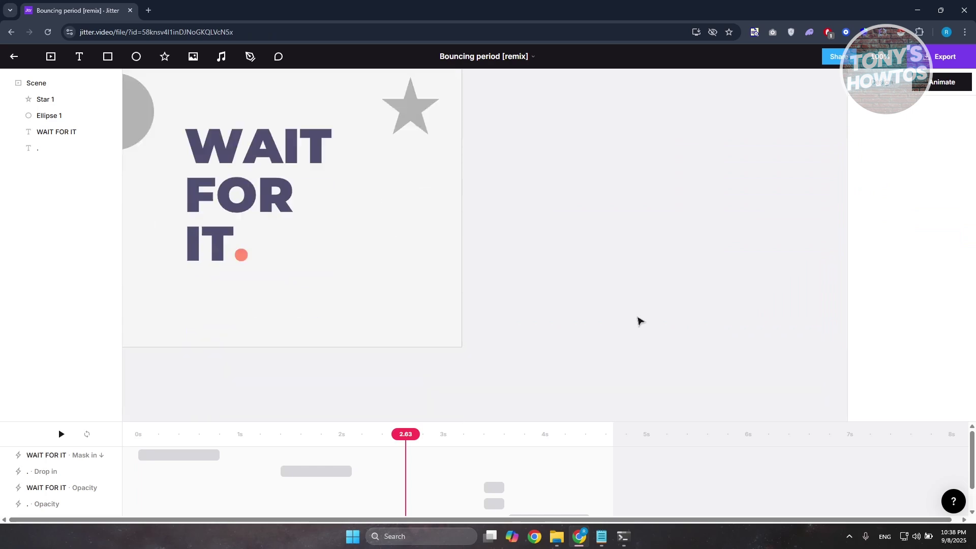
{"action": "scroll", "coordinate": [634, 308], "scroll_direction": "up", "scroll_amount": 2}
{"action": "scroll", "coordinate": [634, 308], "scroll_direction": "down", "scroll_amount": 2}
{"action": "scroll", "coordinate": [544, 335], "scroll_direction": "up", "scroll_amount": 2}
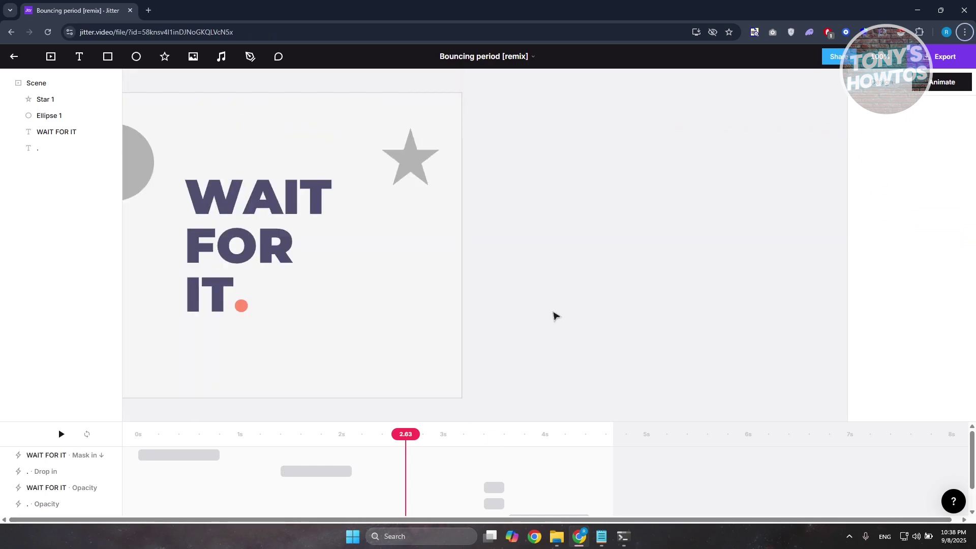
{"action": "scroll", "coordinate": [556, 316], "scroll_direction": "up", "scroll_amount": 2}
{"action": "scroll", "coordinate": [471, 148], "scroll_direction": "down", "scroll_amount": 4}
{"action": "scroll", "coordinate": [470, 148], "scroll_direction": "up", "scroll_amount": 4}
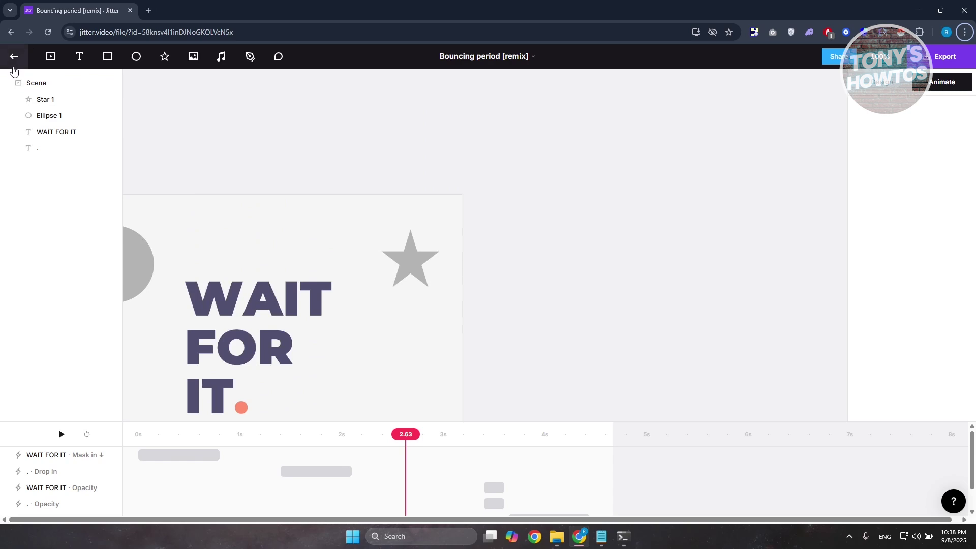
{"action": "key", "text": "alt+f"}
{"action": "key", "text": "Escape"}
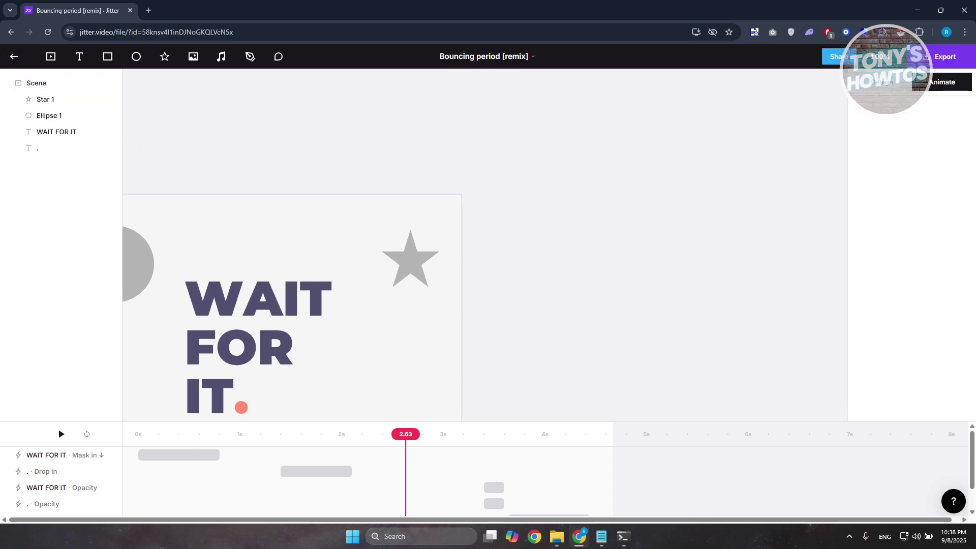
Step: Return to the drafts page and reopen the Bouncing period [remix] file
{"action": "left_click", "coordinate": [17, 58]}
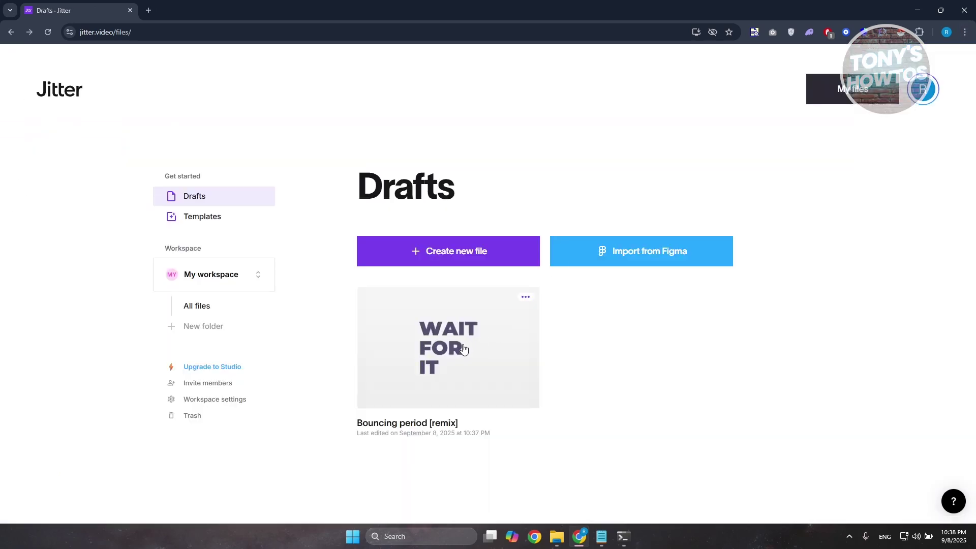
{"action": "left_click", "coordinate": [466, 346]}
{"action": "left_click", "coordinate": [257, 296]}
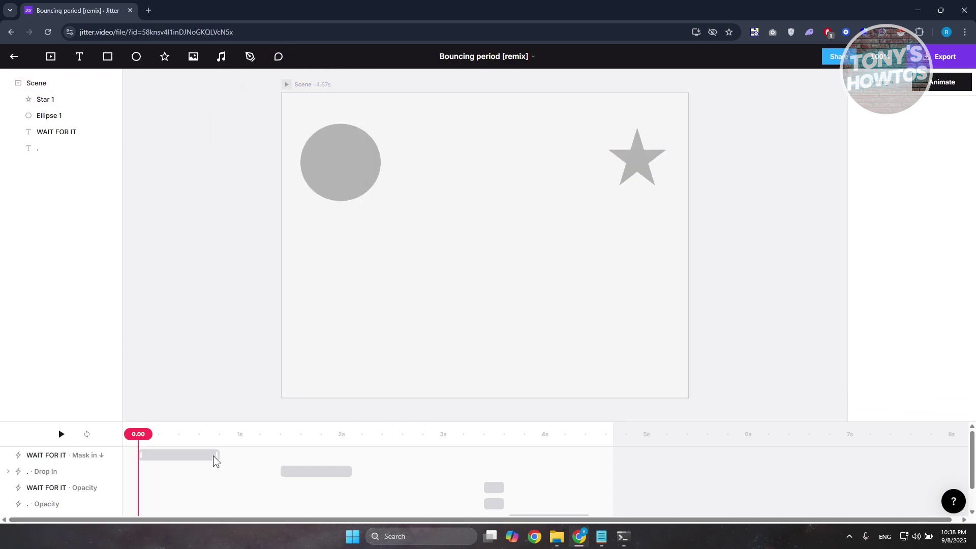
Step: Place the playhead at 3.07 s and set the ellipse's fill to the solid red C25C5C
{"action": "left_click", "coordinate": [57, 132]}
{"action": "left_click", "coordinate": [63, 117]}
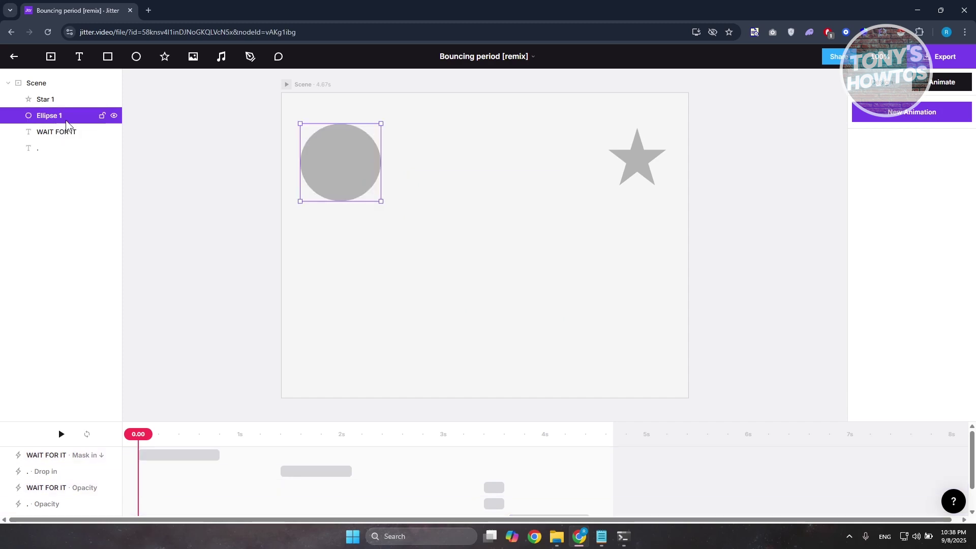
{"action": "left_click_drag", "start_coordinate": [493, 432], "coordinate": [450, 434]}
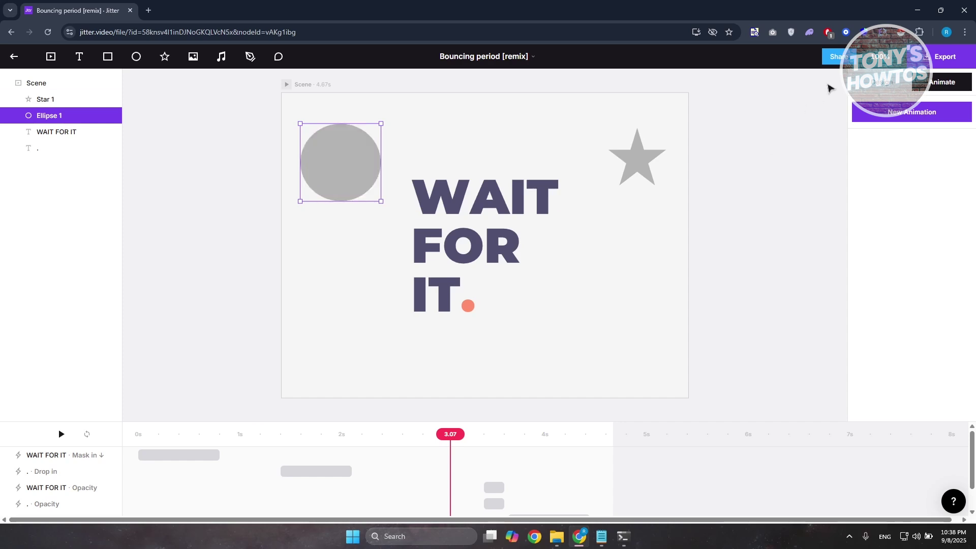
{"action": "left_click", "coordinate": [894, 85]}
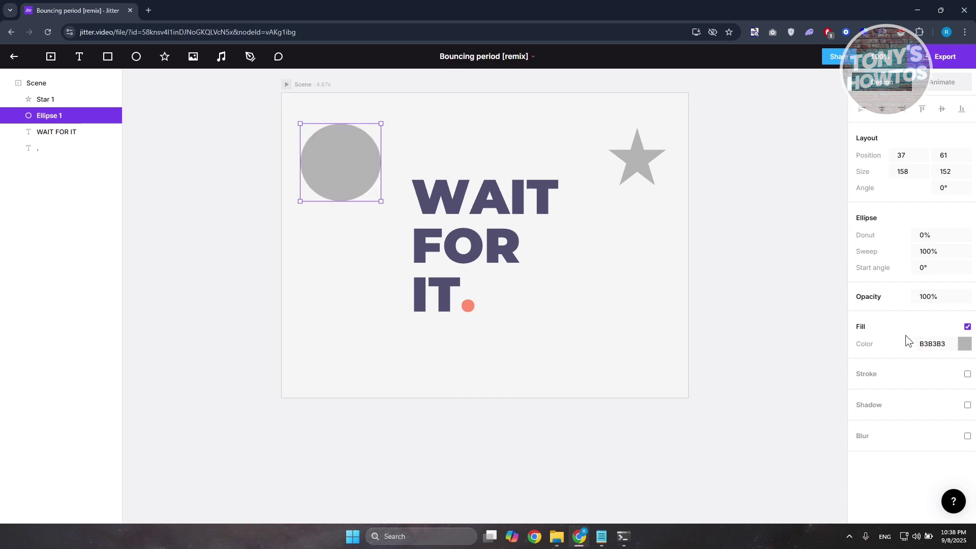
{"action": "left_click", "coordinate": [964, 344]}
{"action": "left_click", "coordinate": [797, 315]}
{"action": "left_click_drag", "start_coordinate": [797, 315], "coordinate": [786, 310]}
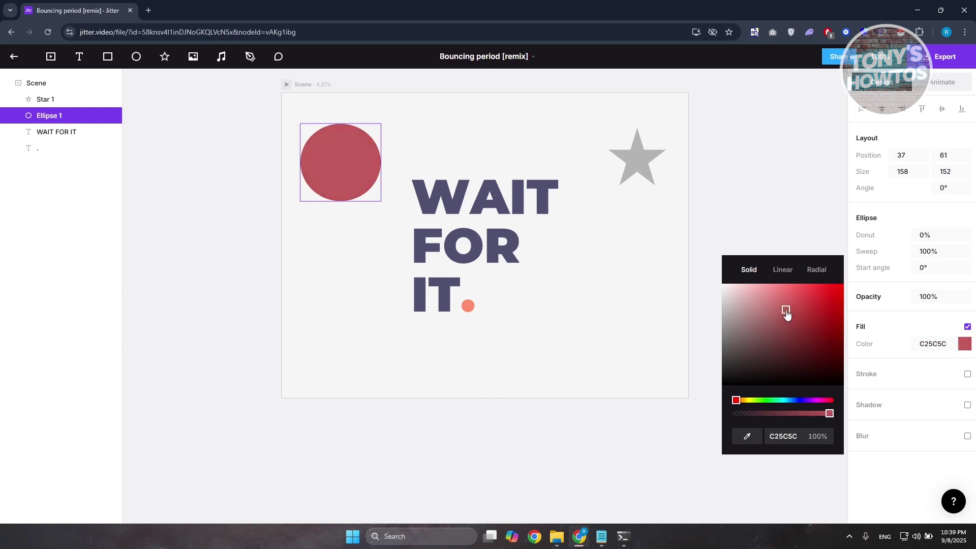
Step: Set the star's fill to the solid yellow E1DC64
{"action": "left_click", "coordinate": [635, 160]}
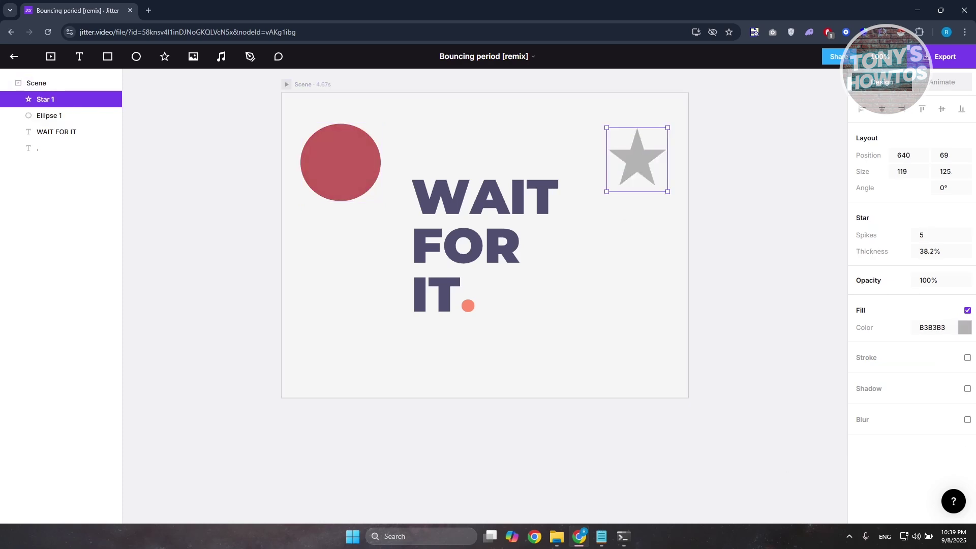
{"action": "left_click", "coordinate": [965, 329]}
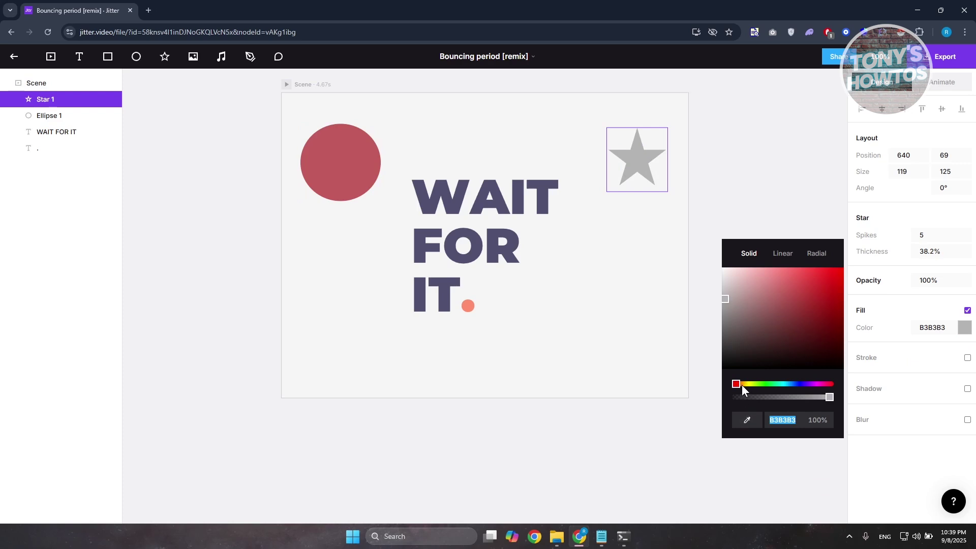
{"action": "left_click_drag", "start_coordinate": [744, 385], "coordinate": [749, 386]}
{"action": "left_click_drag", "start_coordinate": [787, 275], "coordinate": [791, 285]}
{"action": "left_click", "coordinate": [690, 209]}
Step: Enlarge the star down towards the WAIT FOR IT text, keeping its upper-right corner in place, and deselect it
{"action": "left_click", "coordinate": [631, 178]}
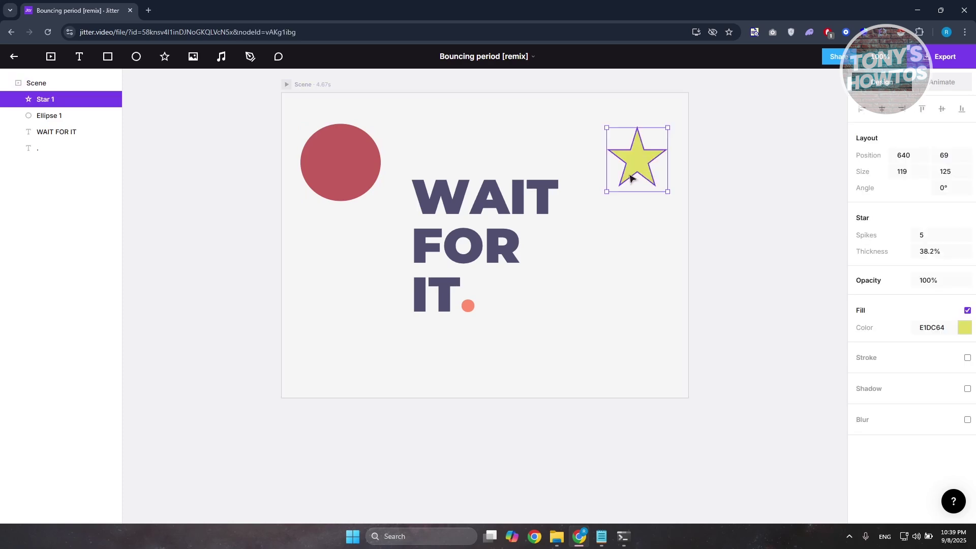
{"action": "left_click_drag", "start_coordinate": [607, 192], "coordinate": [560, 218]}
{"action": "left_click", "coordinate": [190, 203]}
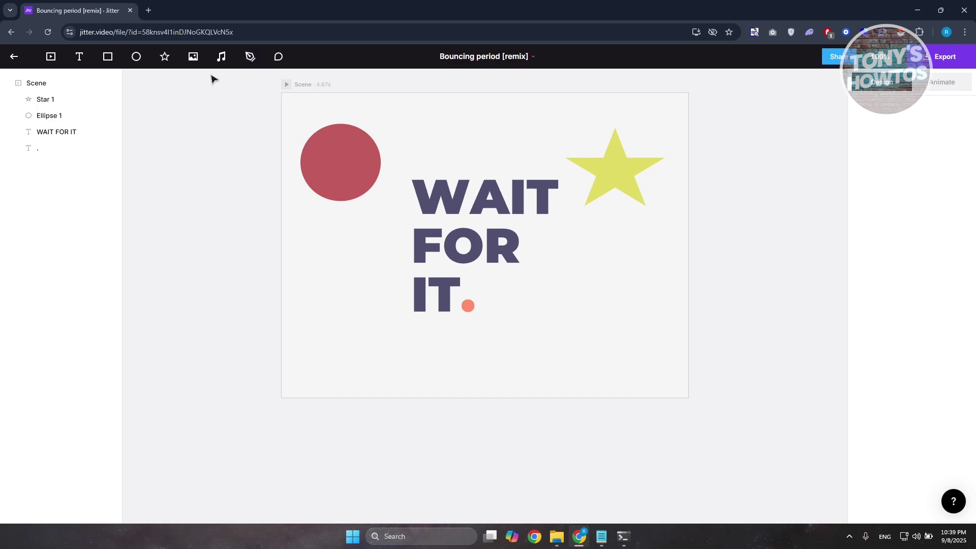
Step: Show the animation timeline, enlarge it to reveal every track, and scrub the playhead to 3.39 s
{"action": "left_click", "coordinate": [947, 84]}
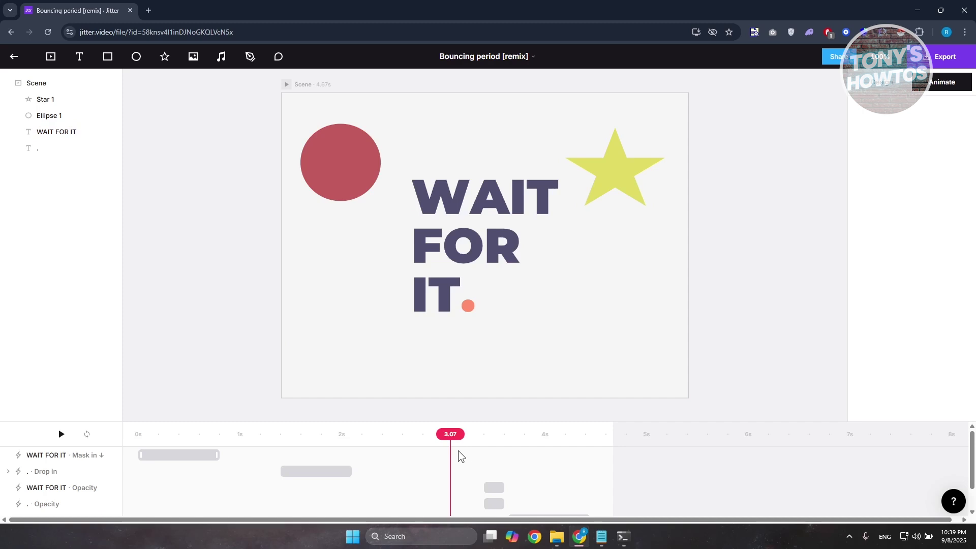
{"action": "left_click_drag", "start_coordinate": [451, 434], "coordinate": [477, 434]}
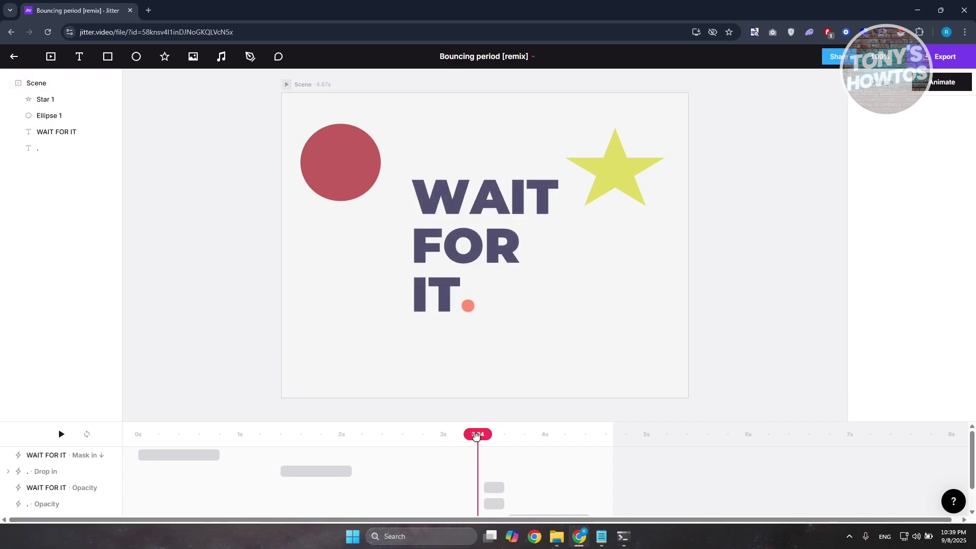
{"action": "left_click_drag", "start_coordinate": [133, 422], "coordinate": [477, 381]}
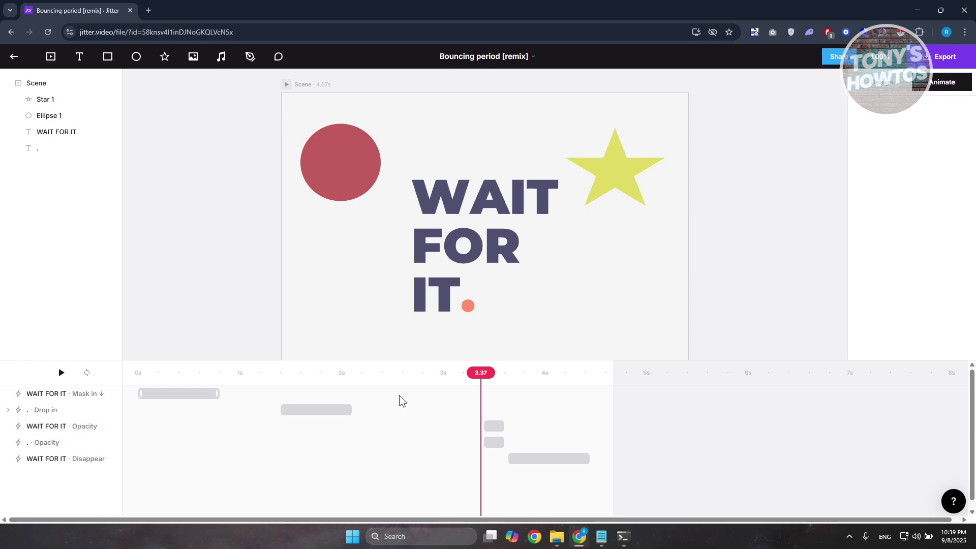
{"action": "mouse_move", "coordinate": [479, 372]}
{"action": "left_mouse_down"}
{"action": "mouse_move", "coordinate": [513, 371]}
{"action": "mouse_move", "coordinate": [481, 368]}
{"action": "left_mouse_up"}
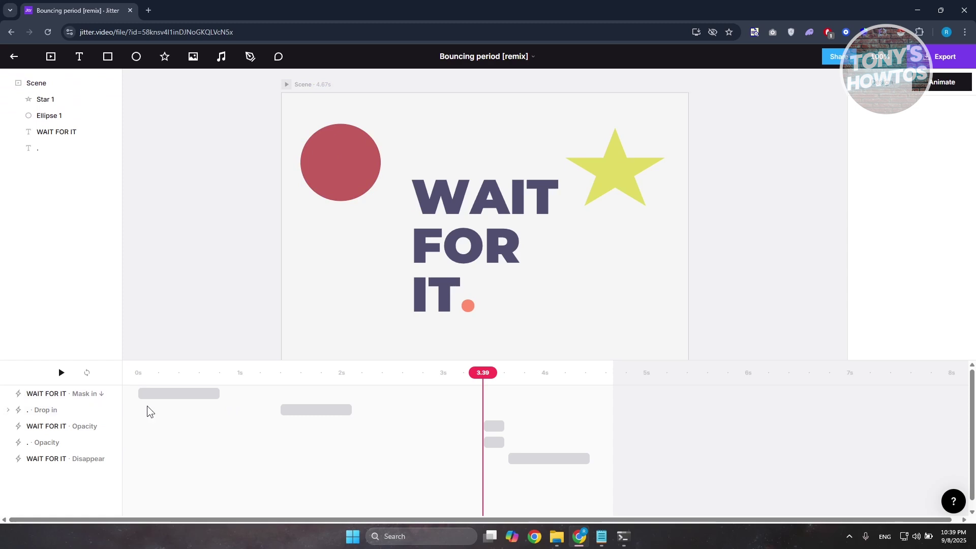
Step: Delete the Opacity animations of the text and the period, along with the WAIT FOR IT Disappear animation
{"action": "left_click", "coordinate": [90, 425]}
{"action": "key", "text": "Delete"}
{"action": "left_click", "coordinate": [69, 427]}
{"action": "key", "text": "Delete"}
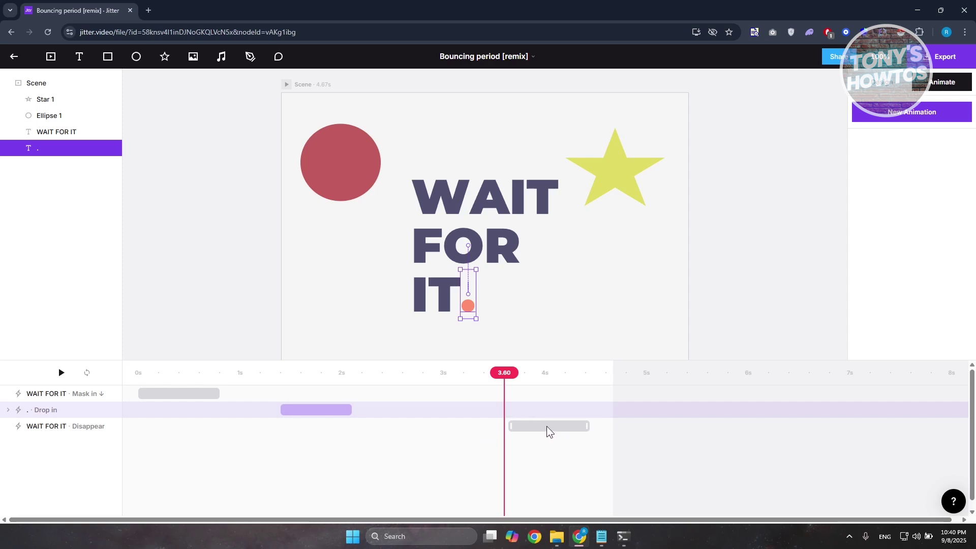
{"action": "left_click_drag", "start_coordinate": [506, 385], "coordinate": [527, 389]}
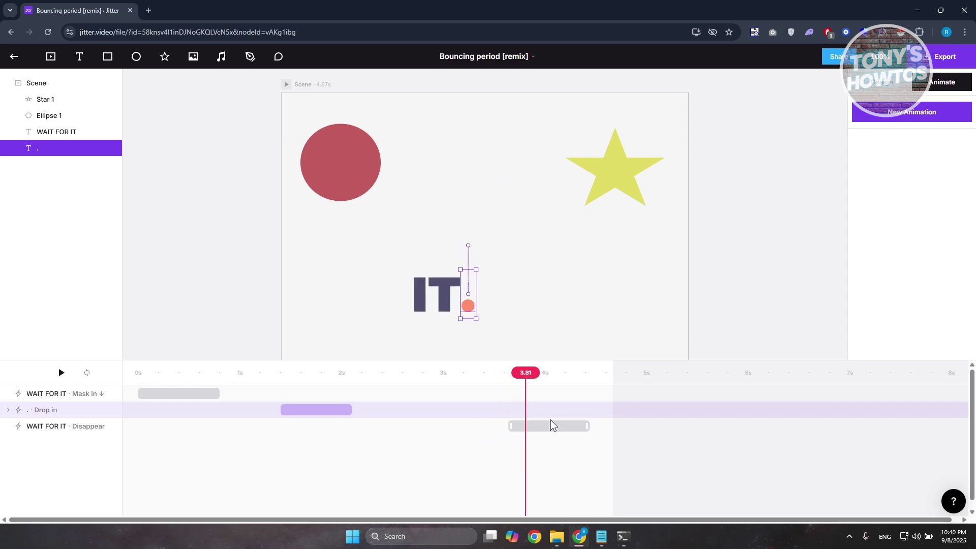
{"action": "left_click", "coordinate": [553, 425]}
{"action": "key", "text": "Delete"}
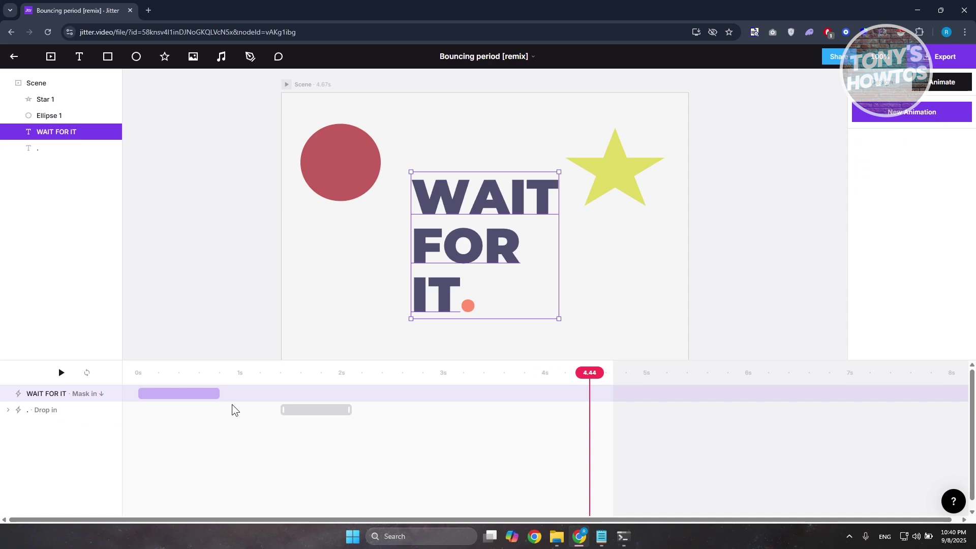
Step: Try a Shrink in animation on the WAIT FOR IT text at 2.64 s, scrub through it, and undo it
{"action": "left_click_drag", "start_coordinate": [262, 374], "coordinate": [402, 380]}
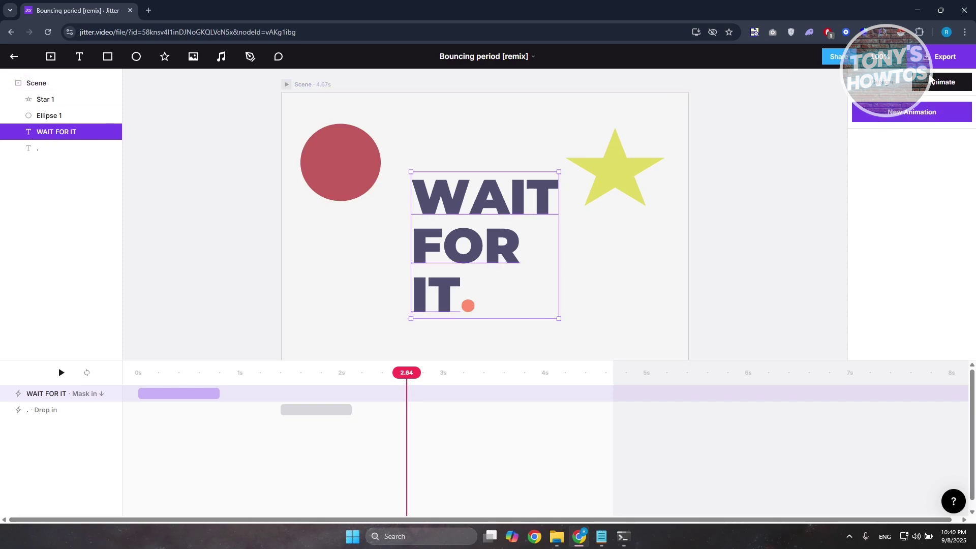
{"action": "left_click", "coordinate": [916, 114]}
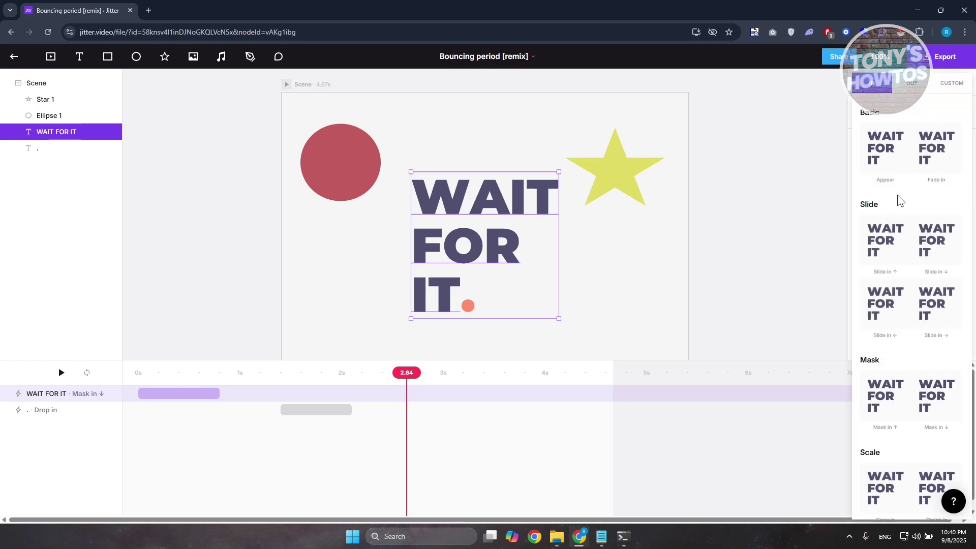
{"action": "scroll", "coordinate": [897, 346], "scroll_direction": "down", "scroll_amount": 2}
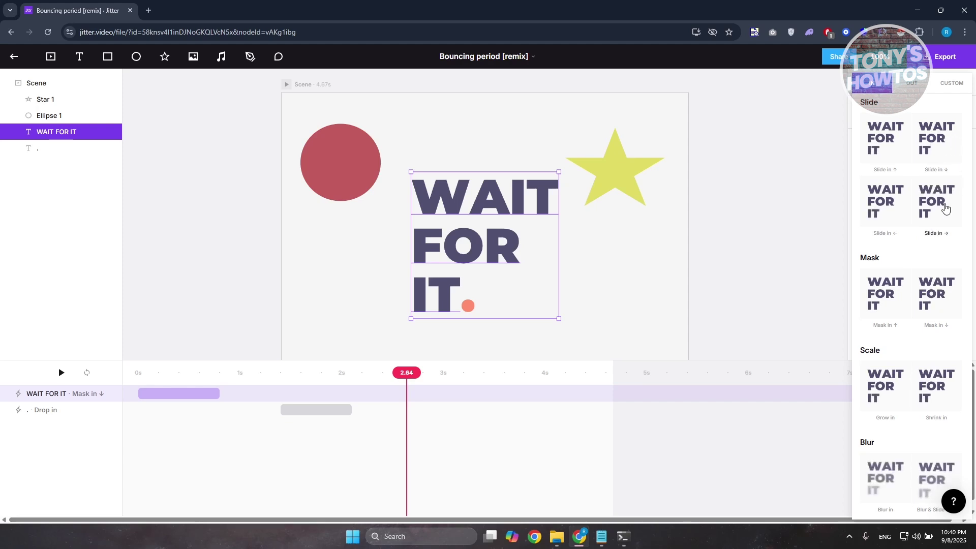
{"action": "left_click", "coordinate": [939, 389]}
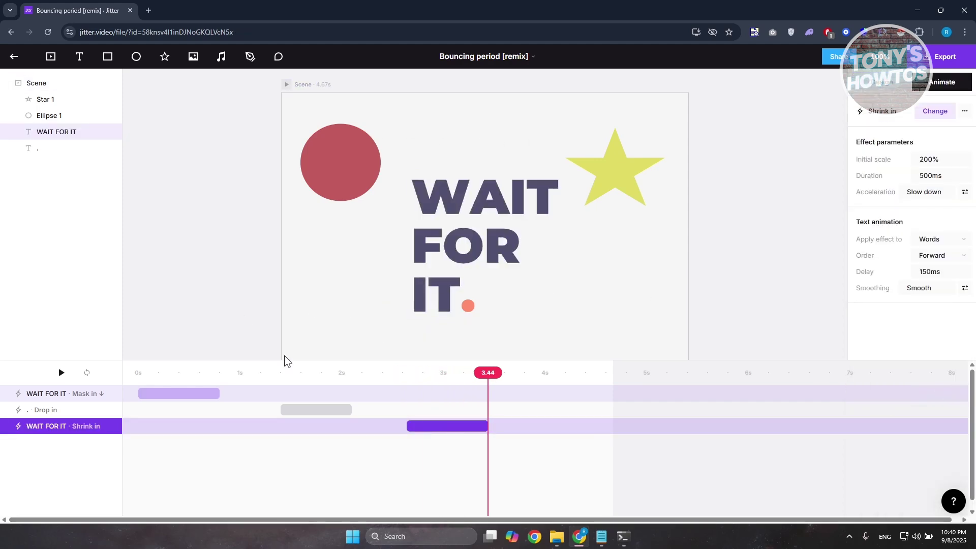
{"action": "left_click_drag", "start_coordinate": [415, 372], "coordinate": [447, 373]}
{"action": "key", "text": "ctrl+z"}
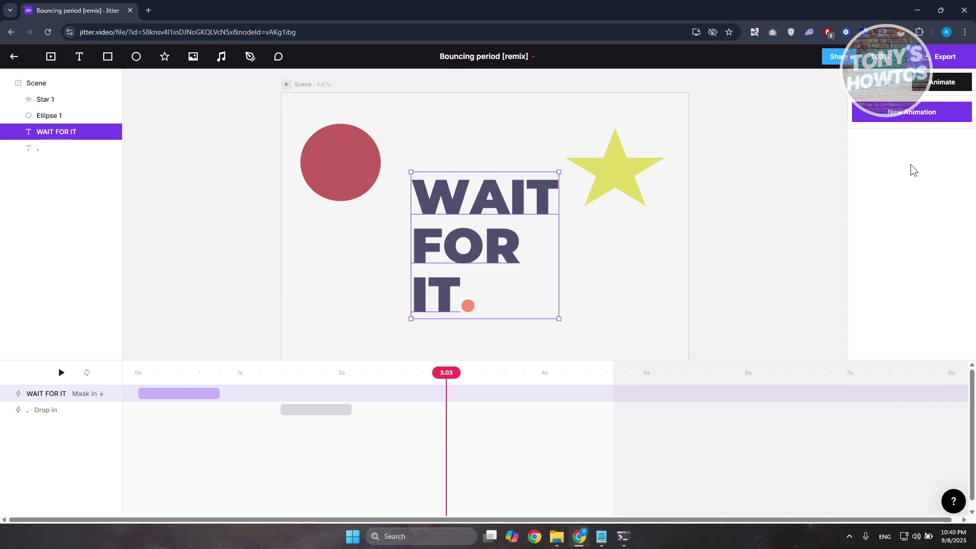
Step: Add a Shrink out animation to the WAIT FOR IT text at 3.03 s and scrub to 3.32 s to preview it
{"action": "left_click", "coordinate": [933, 116]}
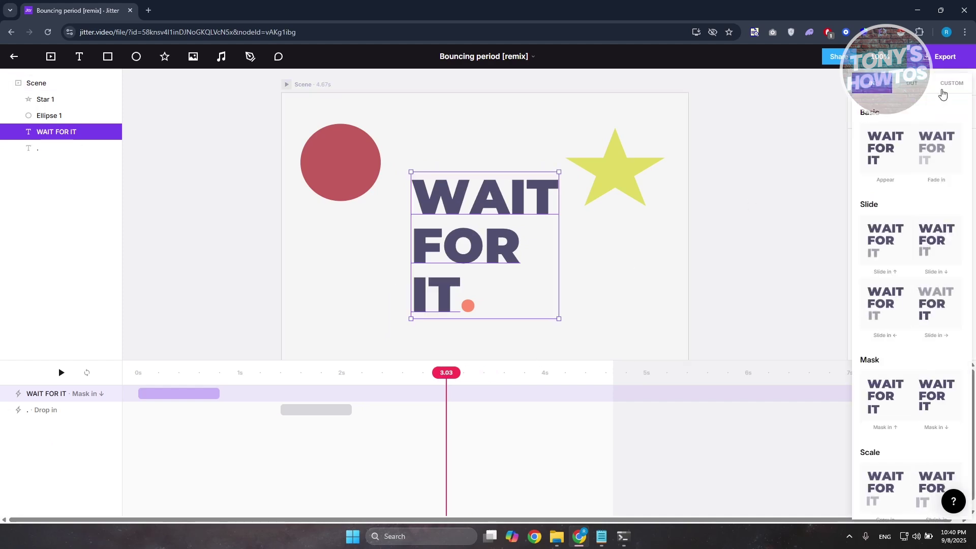
{"action": "left_click", "coordinate": [913, 87]}
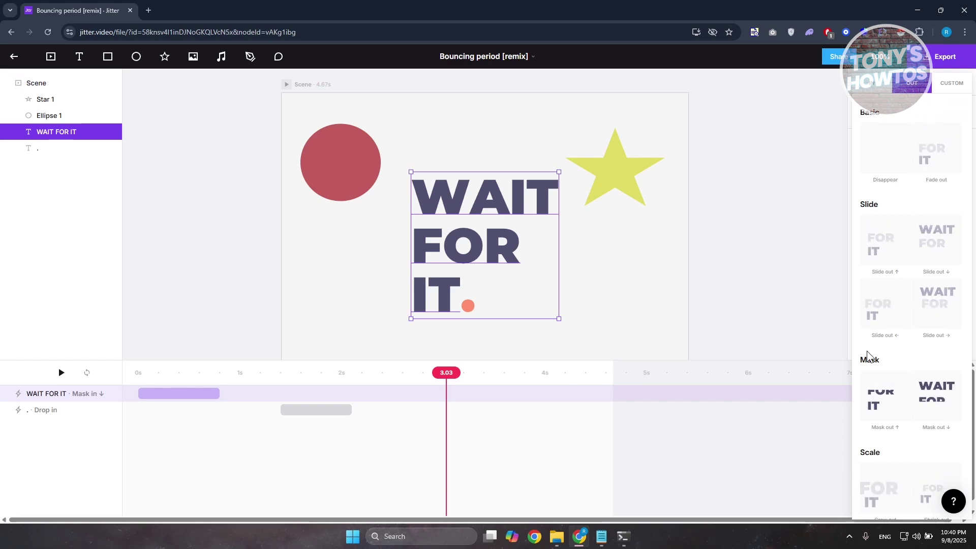
{"action": "scroll", "coordinate": [929, 240], "scroll_direction": "down", "scroll_amount": 2}
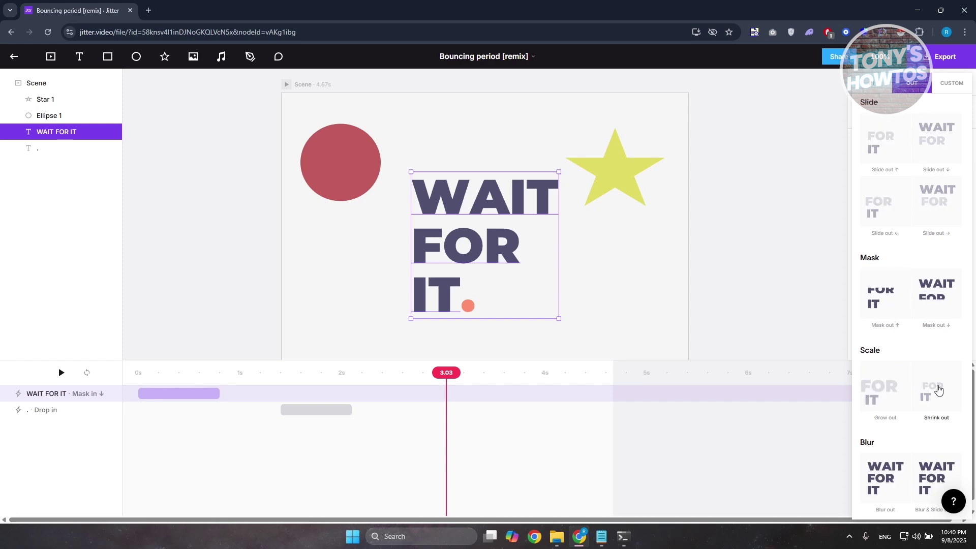
{"action": "left_click", "coordinate": [939, 389]}
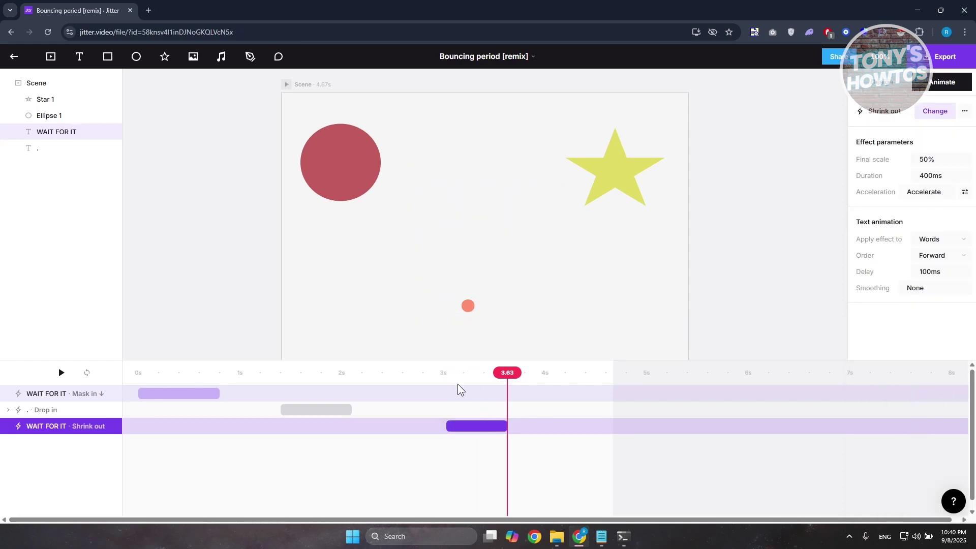
{"action": "left_click", "coordinate": [438, 375]}
{"action": "left_click_drag", "start_coordinate": [439, 375], "coordinate": [475, 376]}
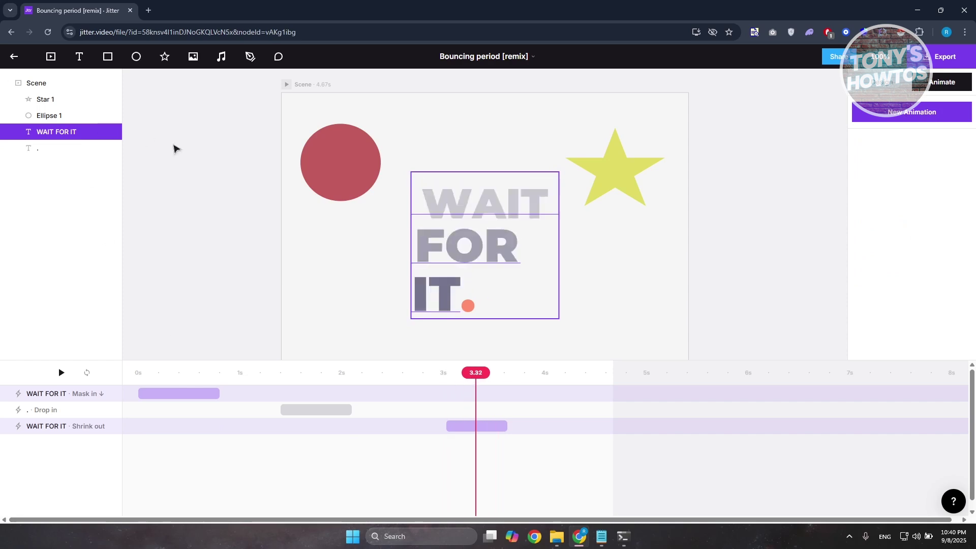
Step: Add a Shrink out animation to the period text layer at 3.32 s
{"action": "left_click", "coordinate": [57, 148]}
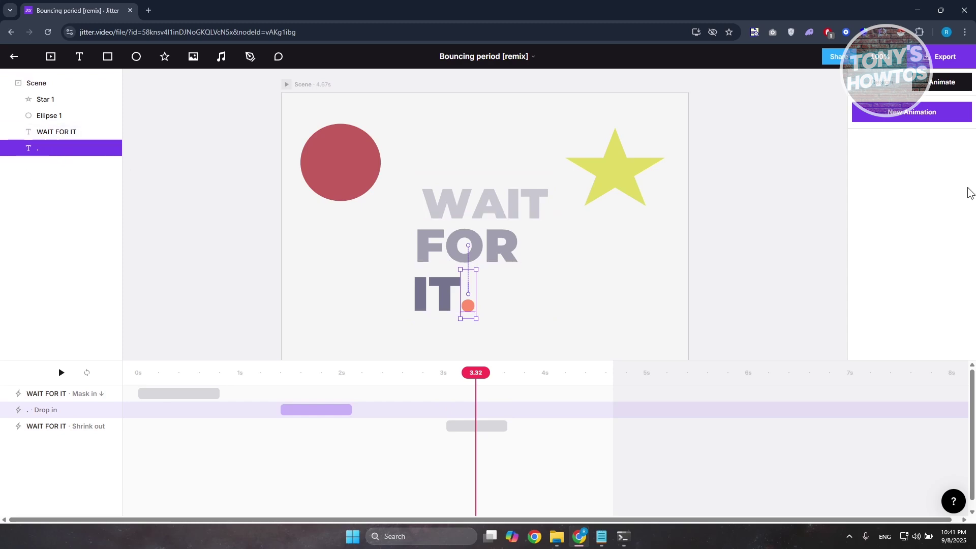
{"action": "left_click", "coordinate": [920, 112]}
{"action": "left_click", "coordinate": [913, 83]}
{"action": "scroll", "coordinate": [943, 255], "scroll_direction": "down", "scroll_amount": 2}
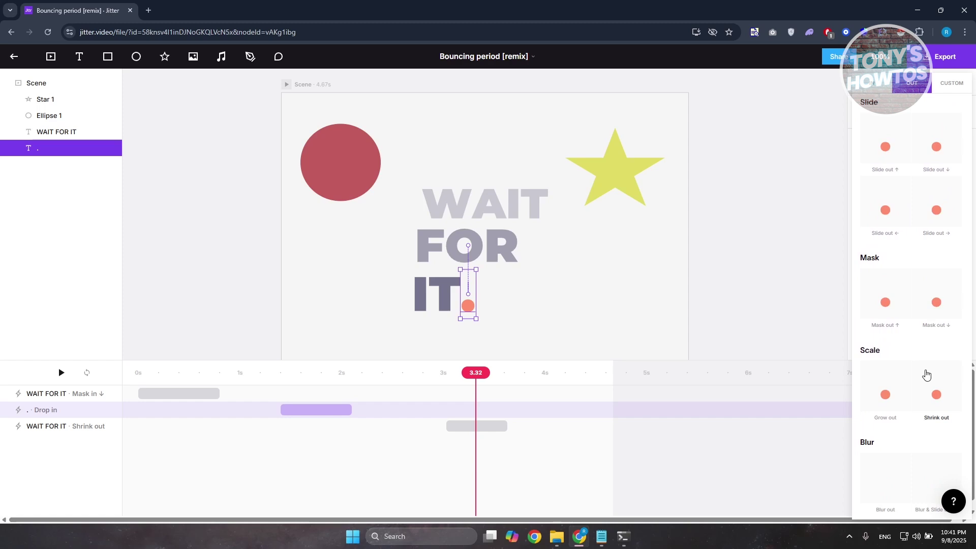
{"action": "left_click", "coordinate": [927, 375]}
Step: Move the period's Shrink out clip to start just before the text's Shrink out, and scrub to 3.24 s to preview it
{"action": "left_click", "coordinate": [449, 372]}
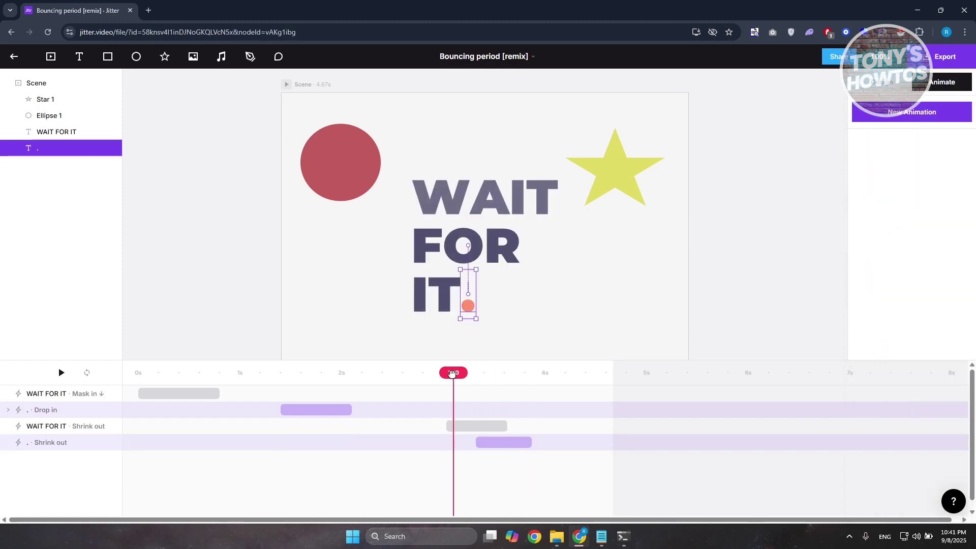
{"action": "left_click_drag", "start_coordinate": [493, 441], "coordinate": [464, 443]}
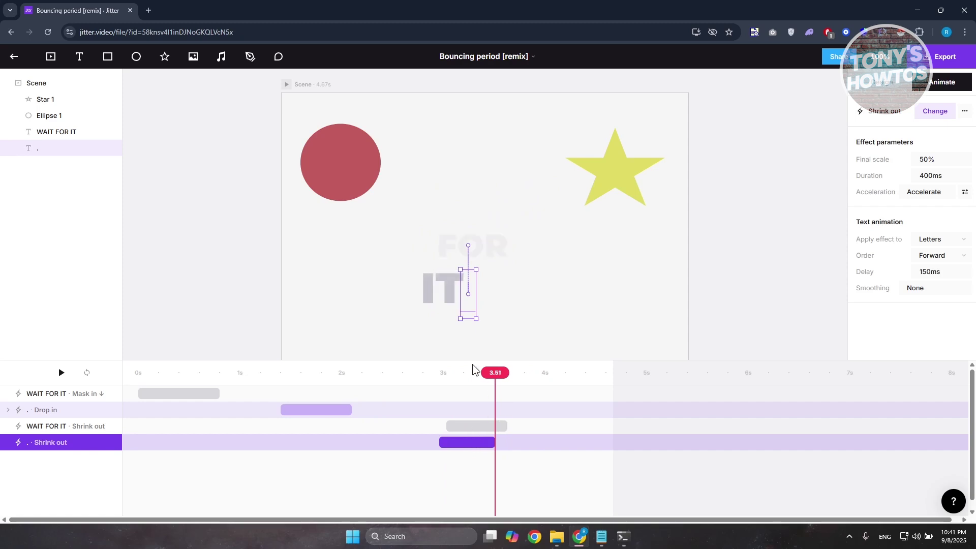
{"action": "left_click", "coordinate": [429, 373]}
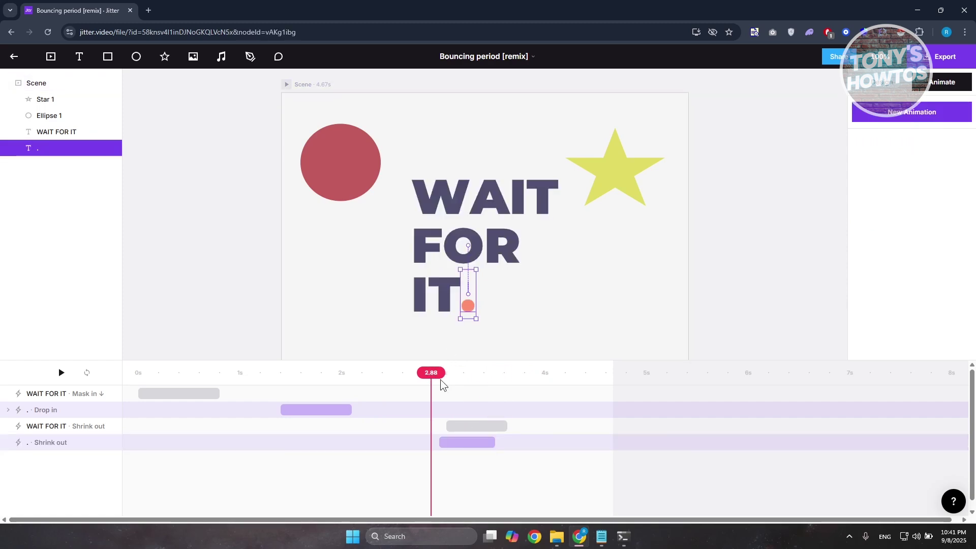
{"action": "left_click_drag", "start_coordinate": [450, 441], "coordinate": [450, 440]}
{"action": "left_click_drag", "start_coordinate": [433, 375], "coordinate": [468, 383]}
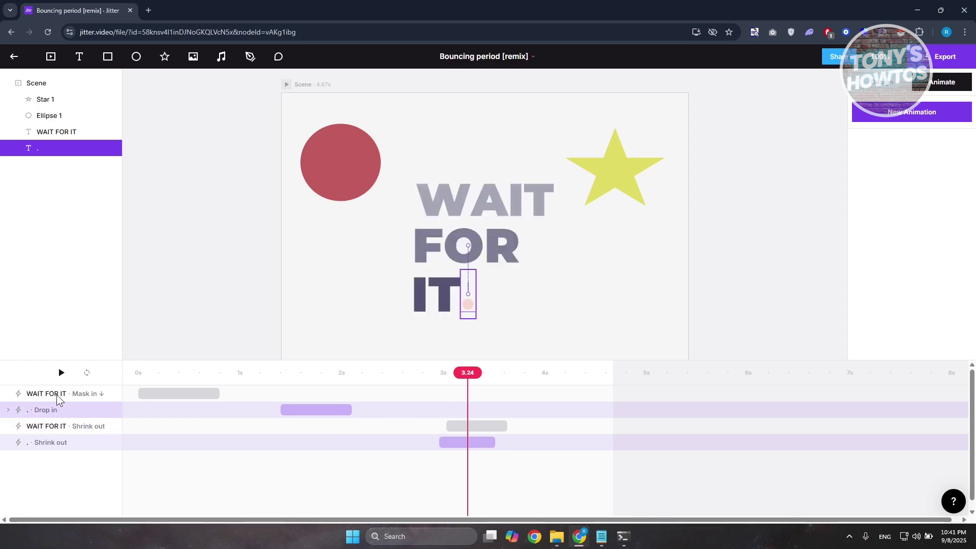
Step: Add a Spin in animation to the star, starting at 0 s
{"action": "left_click", "coordinate": [622, 172]}
{"action": "left_click", "coordinate": [338, 176]}
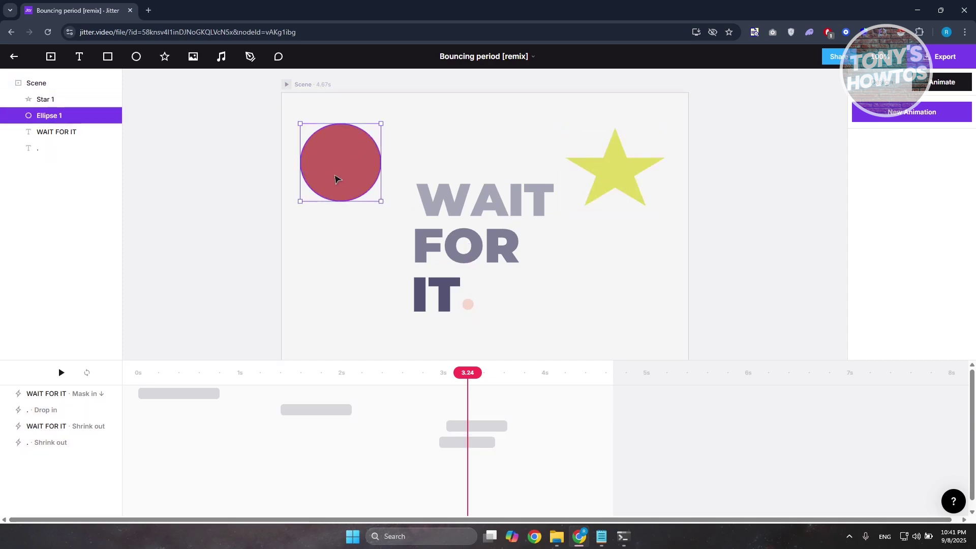
{"action": "left_click", "coordinate": [137, 373]}
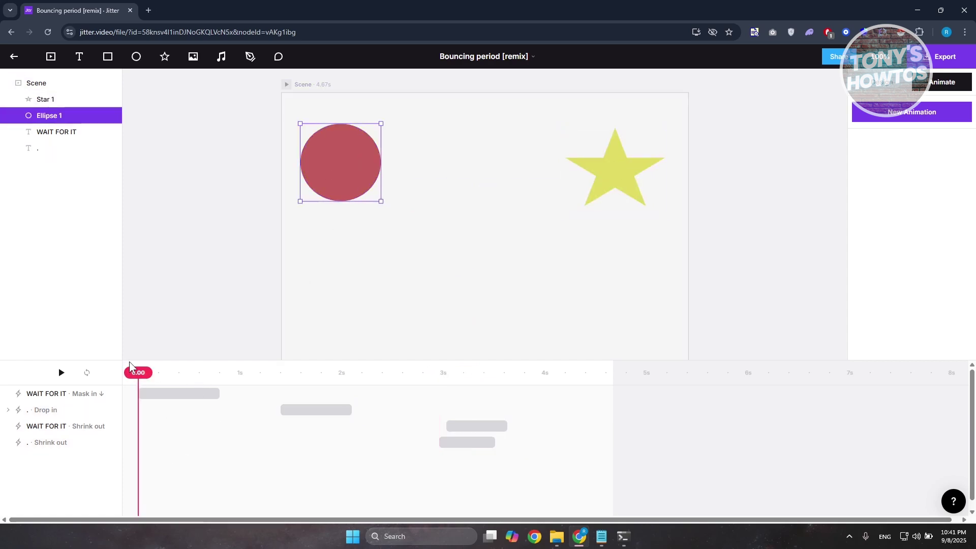
{"action": "left_click", "coordinate": [54, 101]}
{"action": "left_click", "coordinate": [928, 108]}
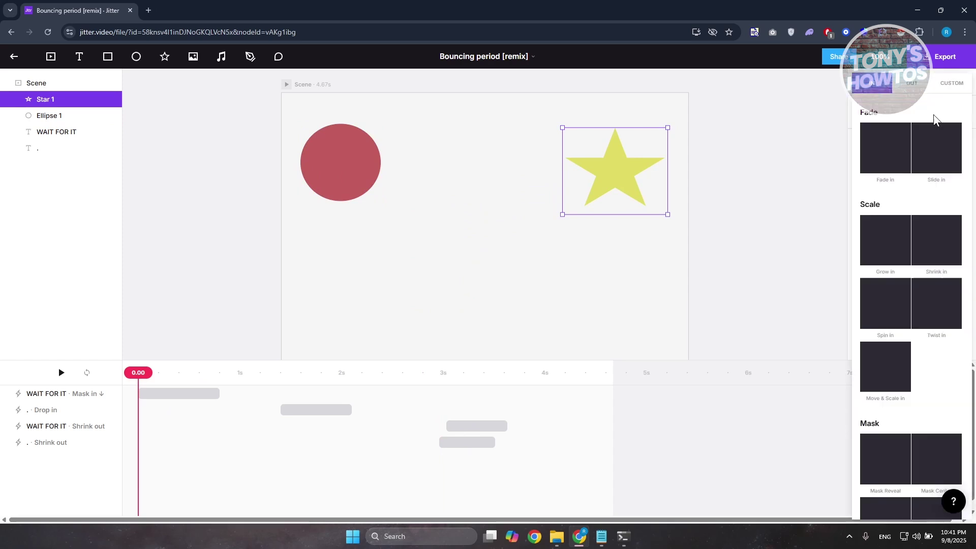
{"action": "left_click", "coordinate": [892, 310]}
Step: Add a Twist in animation to the ellipse at 1.25 s
{"action": "left_click", "coordinate": [312, 176]}
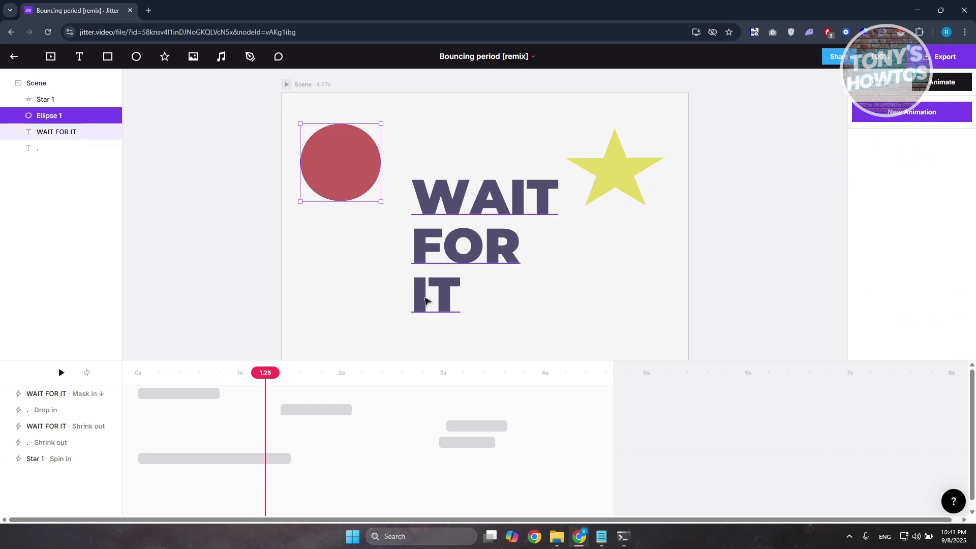
{"action": "left_click", "coordinate": [926, 121]}
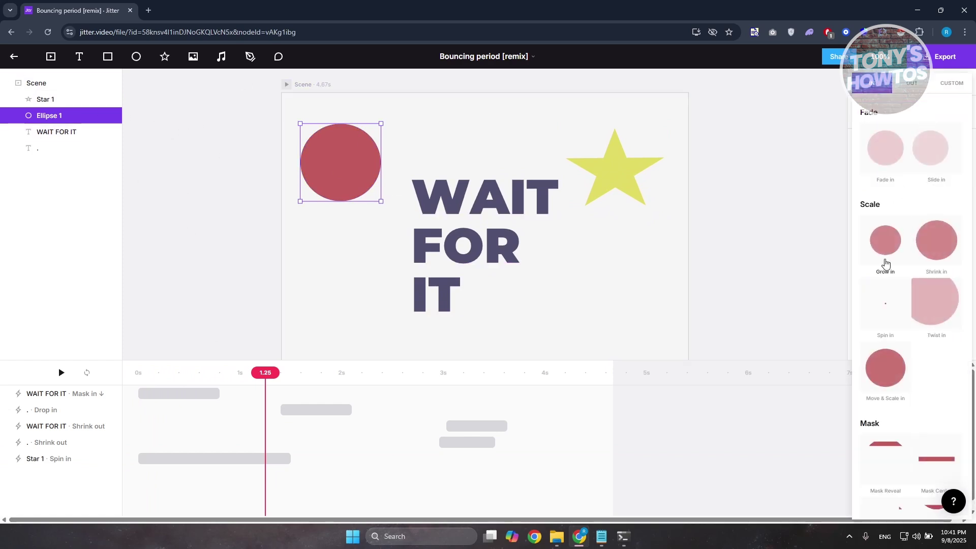
{"action": "left_click", "coordinate": [950, 303]}
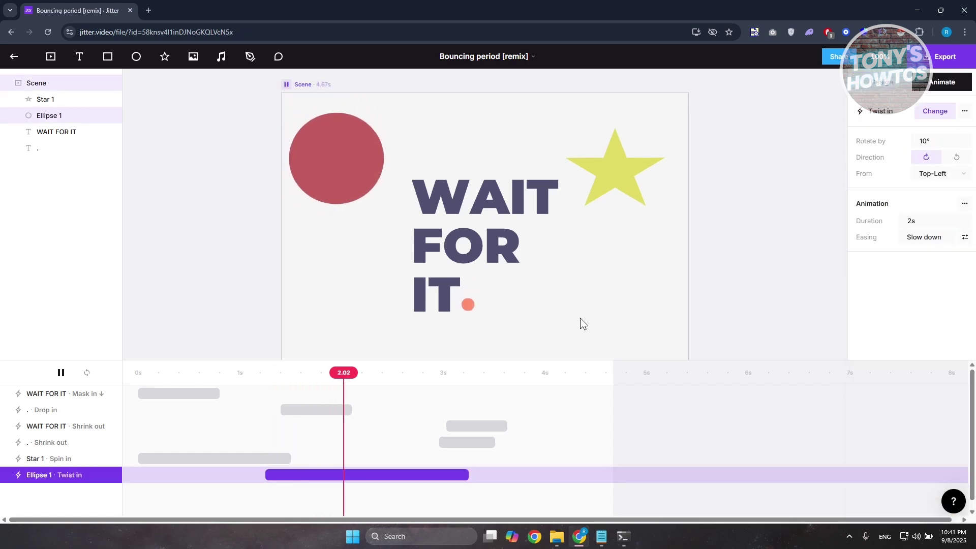
Step: Shift the ellipse's Twist in to start at about 0.7 s and the star's Spin in at about 0.25 s, and play the scene
{"action": "left_click", "coordinate": [355, 473]}
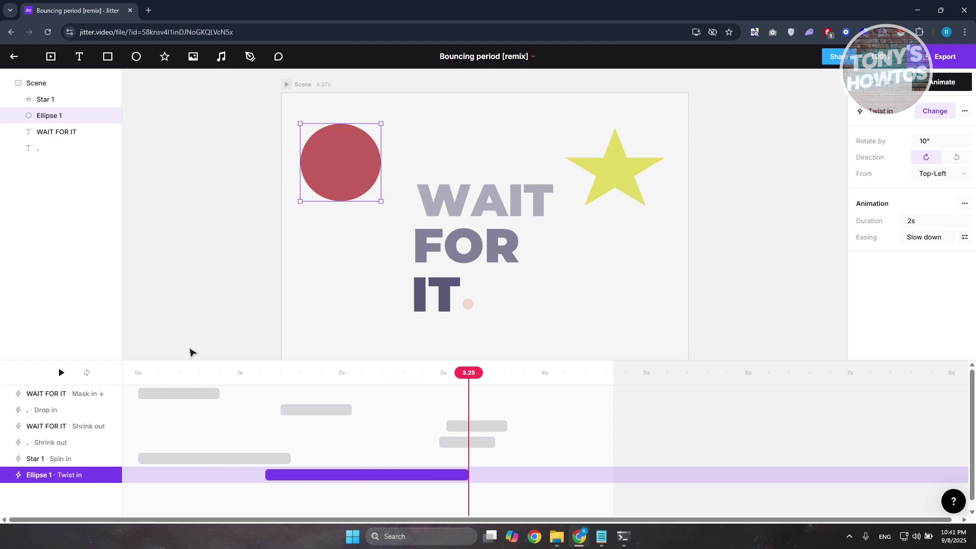
{"action": "left_click", "coordinate": [125, 374]}
{"action": "left_click_drag", "start_coordinate": [300, 475], "coordinate": [231, 466]}
{"action": "left_click", "coordinate": [149, 374]}
{"action": "left_click_drag", "start_coordinate": [149, 375], "coordinate": [134, 374]}
{"action": "key", "text": "space"}
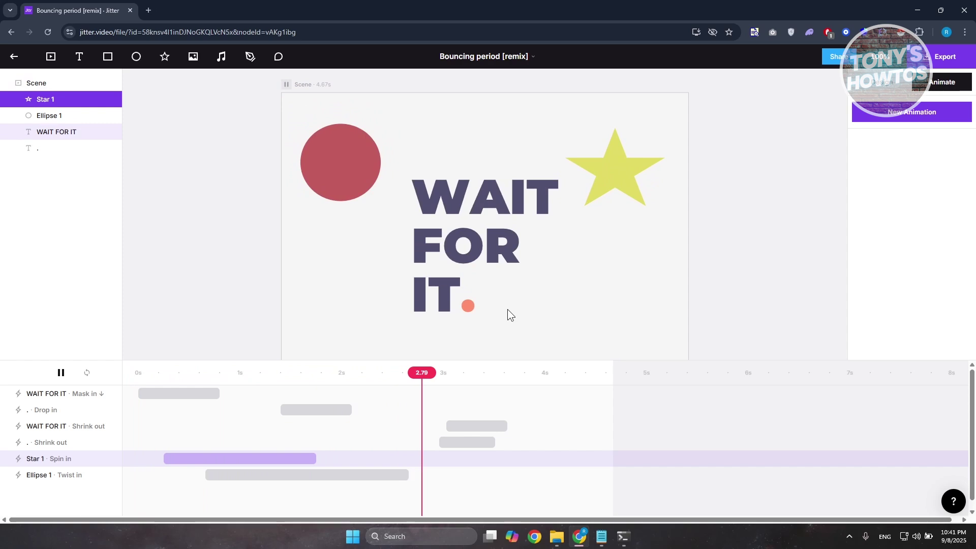
{"action": "key", "text": "space"}
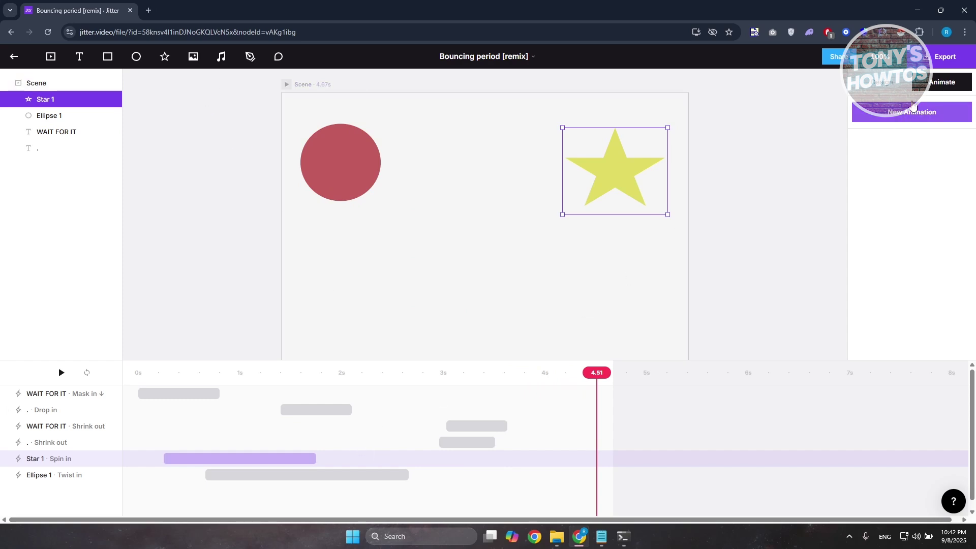
Step: Open the export options for the scene
{"action": "left_click", "coordinate": [949, 57]}
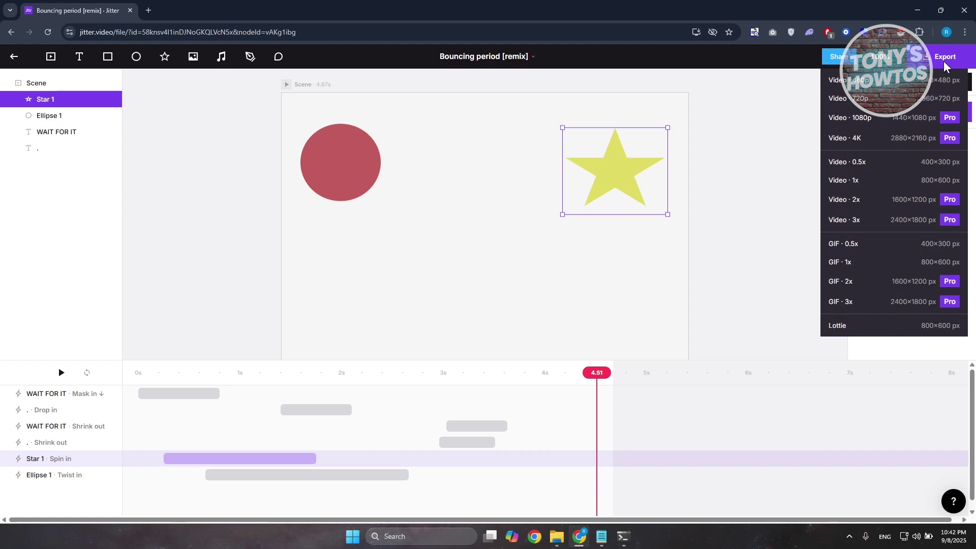